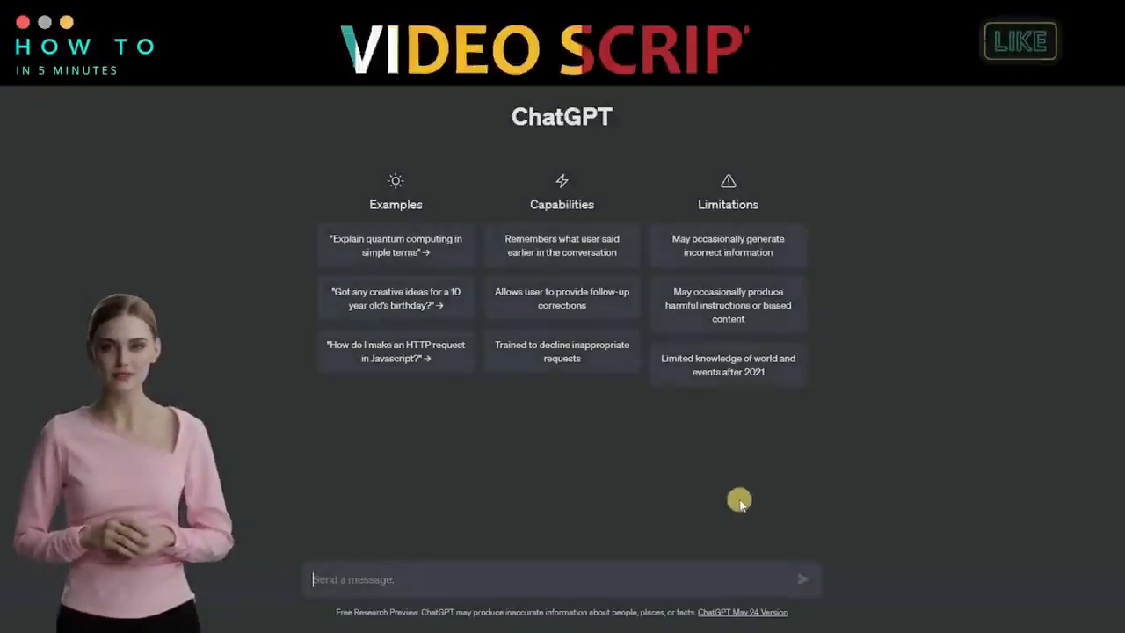
# Step: Ask ChatGPT to create a YouTube video script for kids to learn about animals
pyautogui.write('crea')
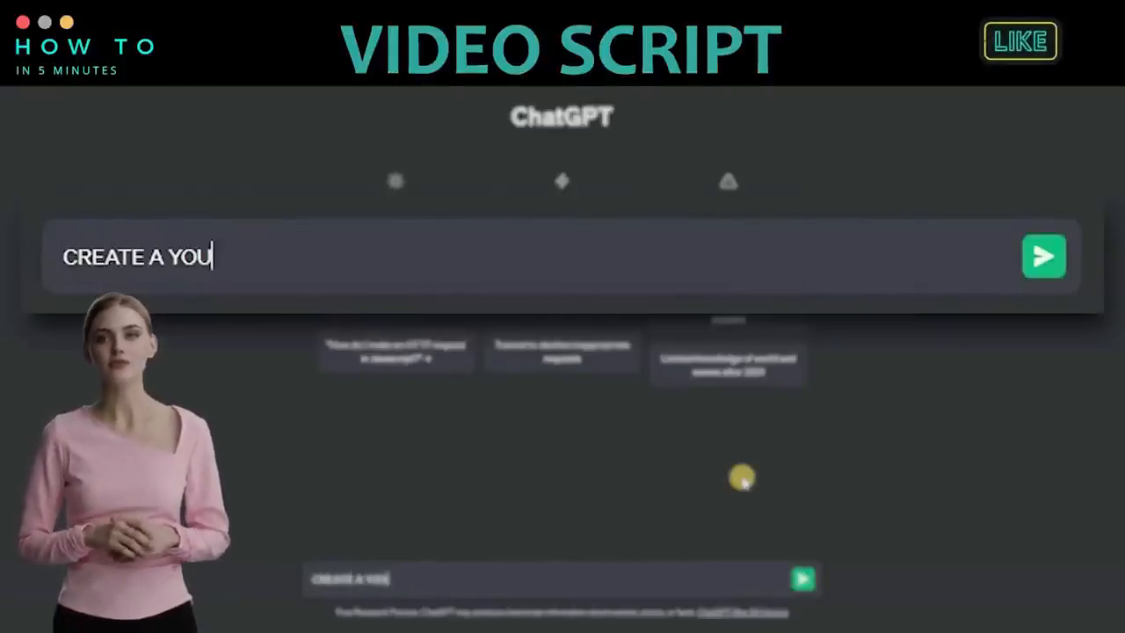
pyautogui.write('te a youtube video s')
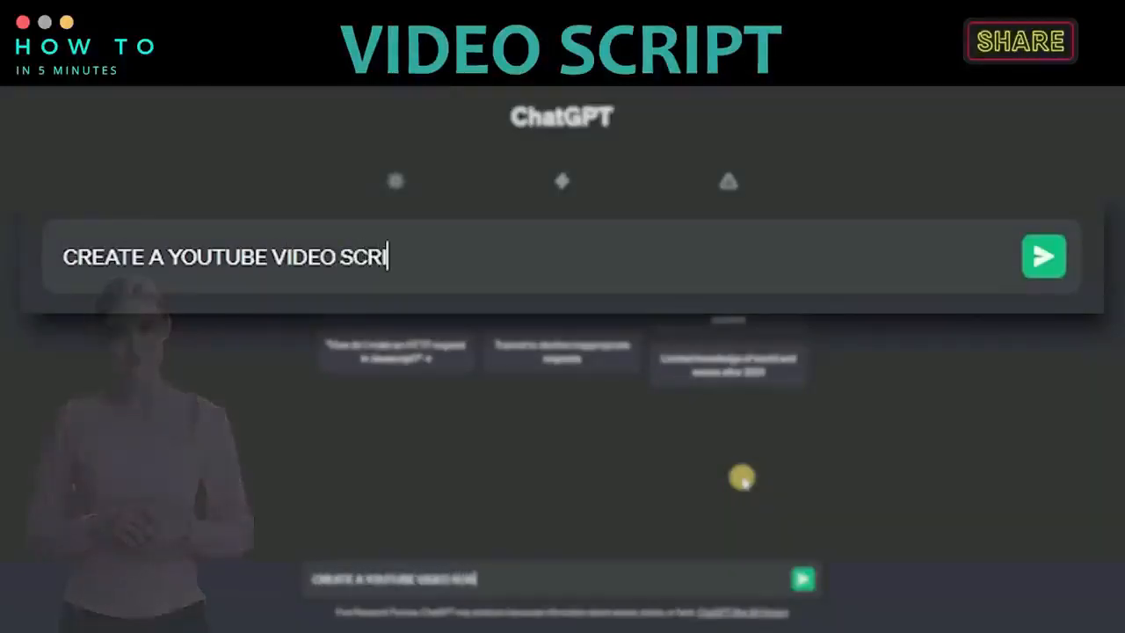
pyautogui.write('cript, for kids')
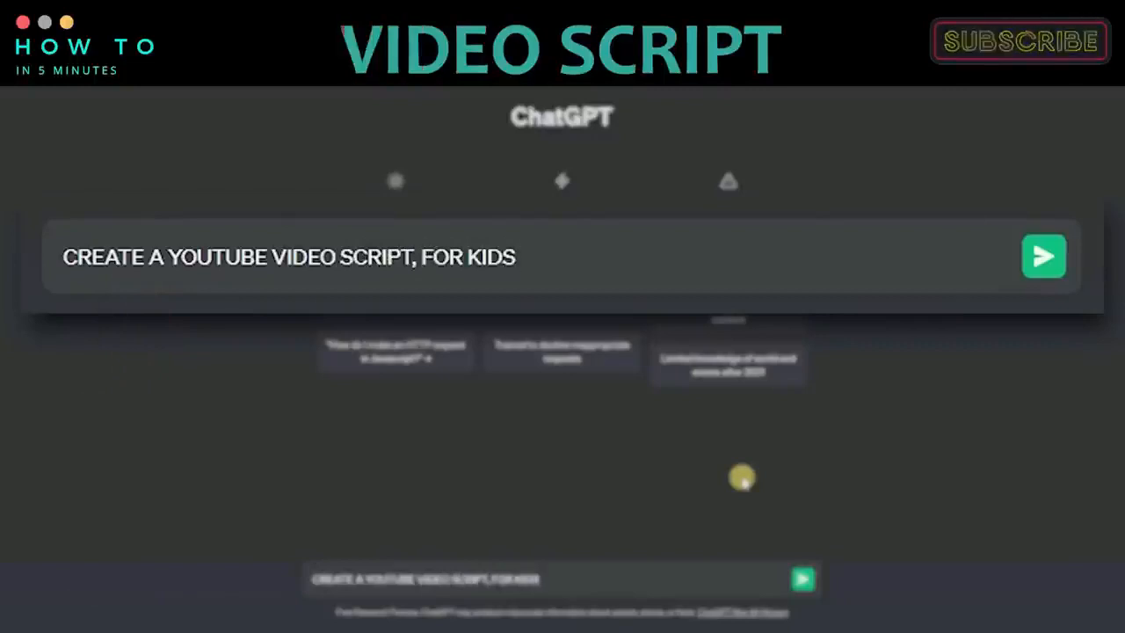
pyautogui.write(' to learn animal')
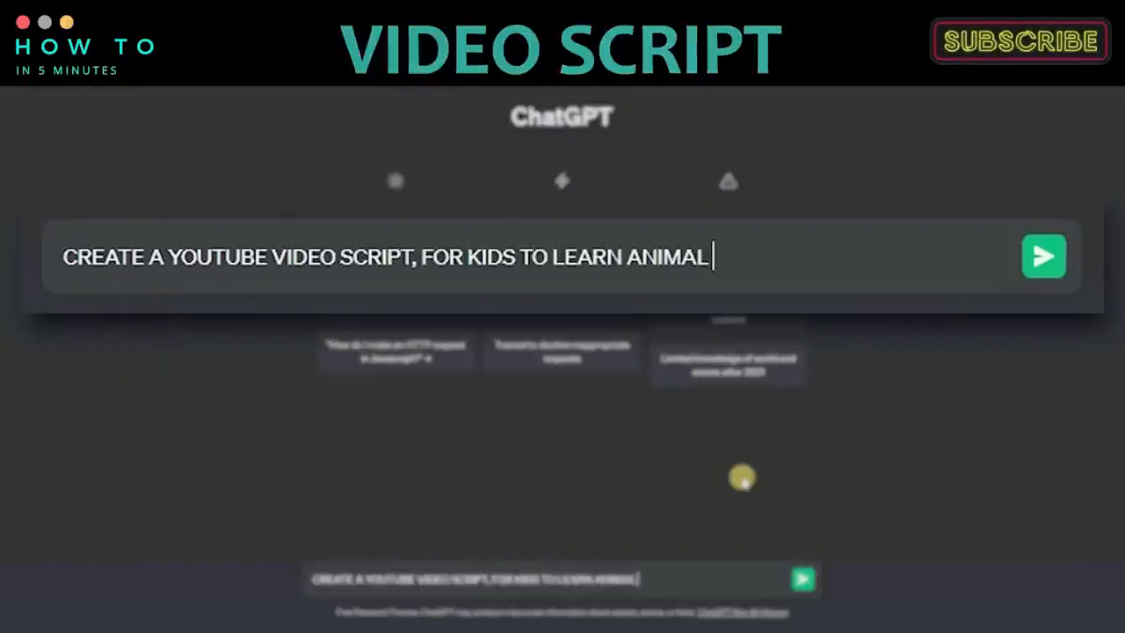
pyautogui.click(801, 579)
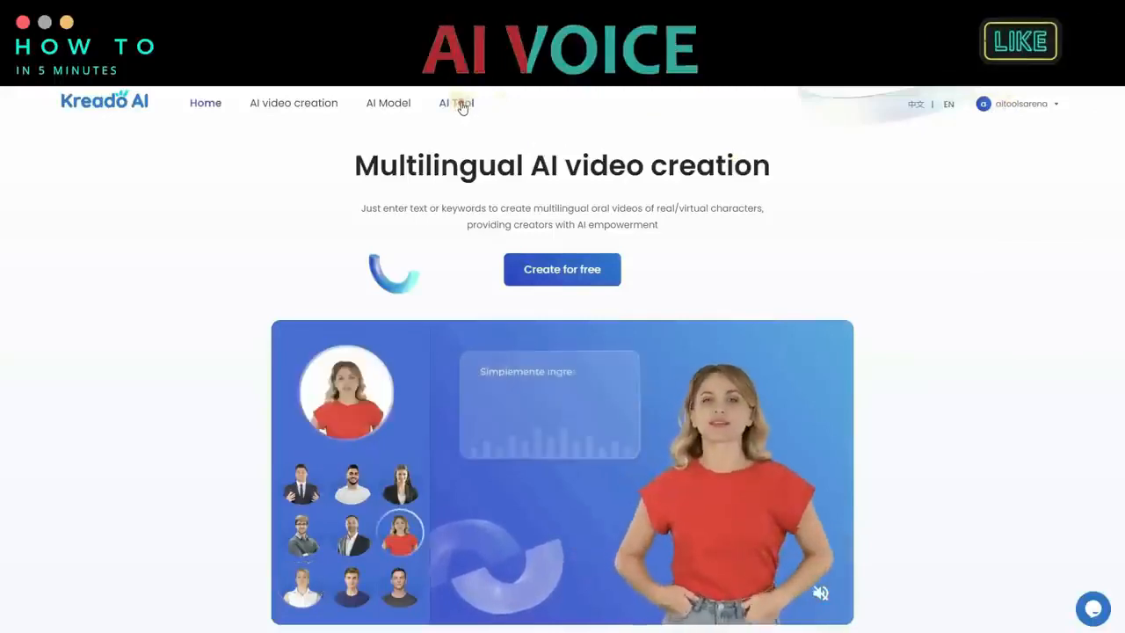
# Step: Switch to Kreado AI and generate an AI text dubbing of the Fun Animal Adventures introduction with the Ana - Female voice
pyautogui.click(459, 104)
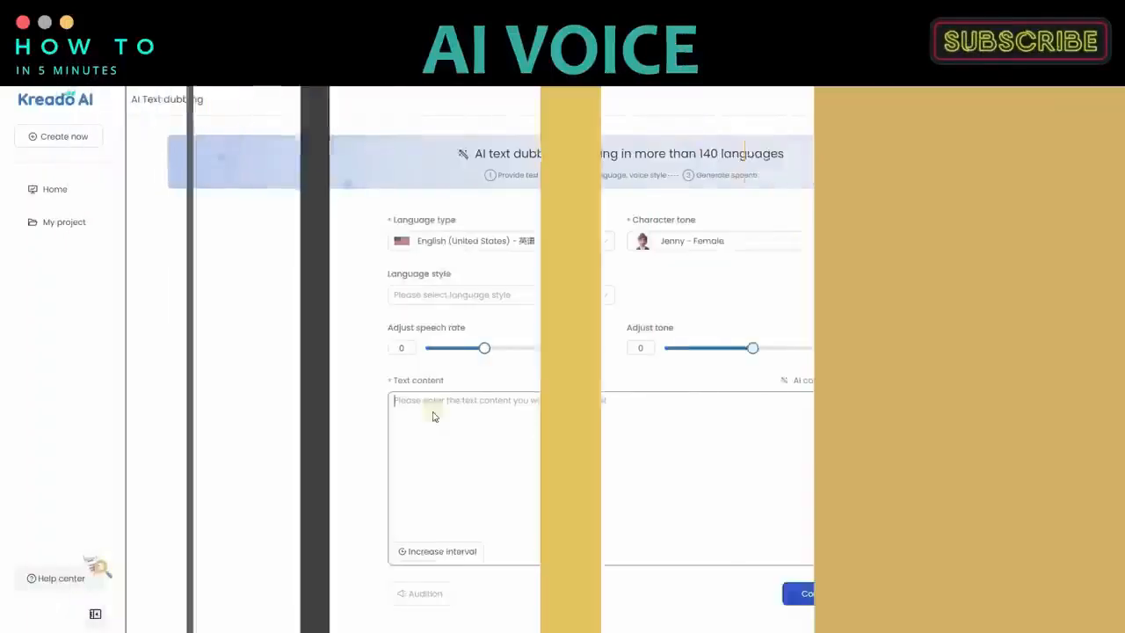
pyautogui.rightClick(433, 411)
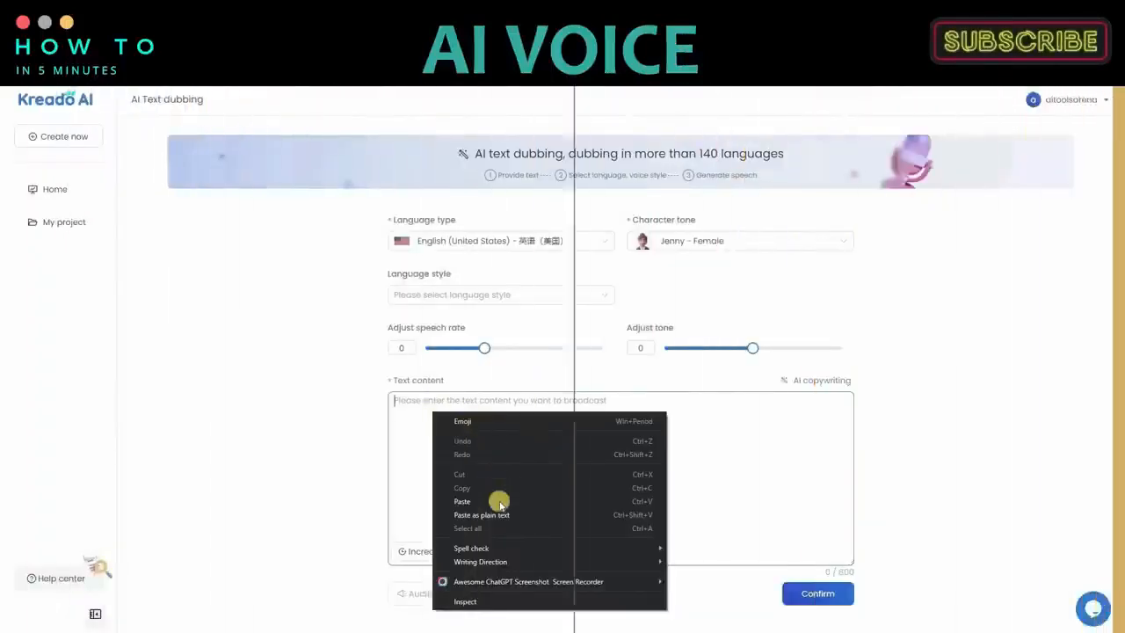
pyautogui.click(501, 514)
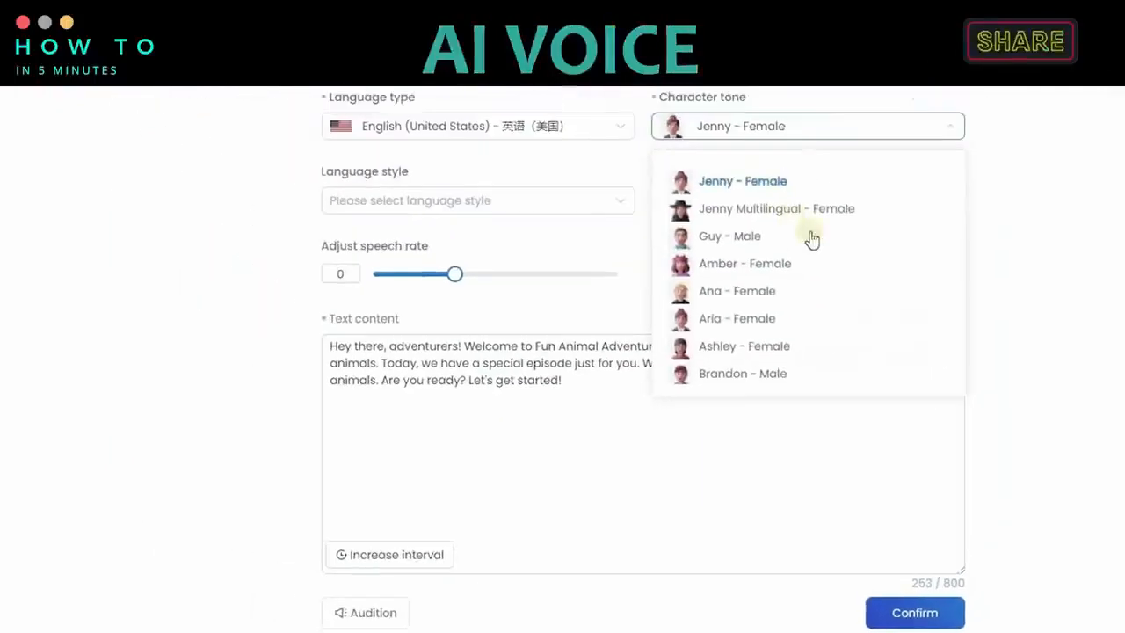
pyautogui.click(735, 266)
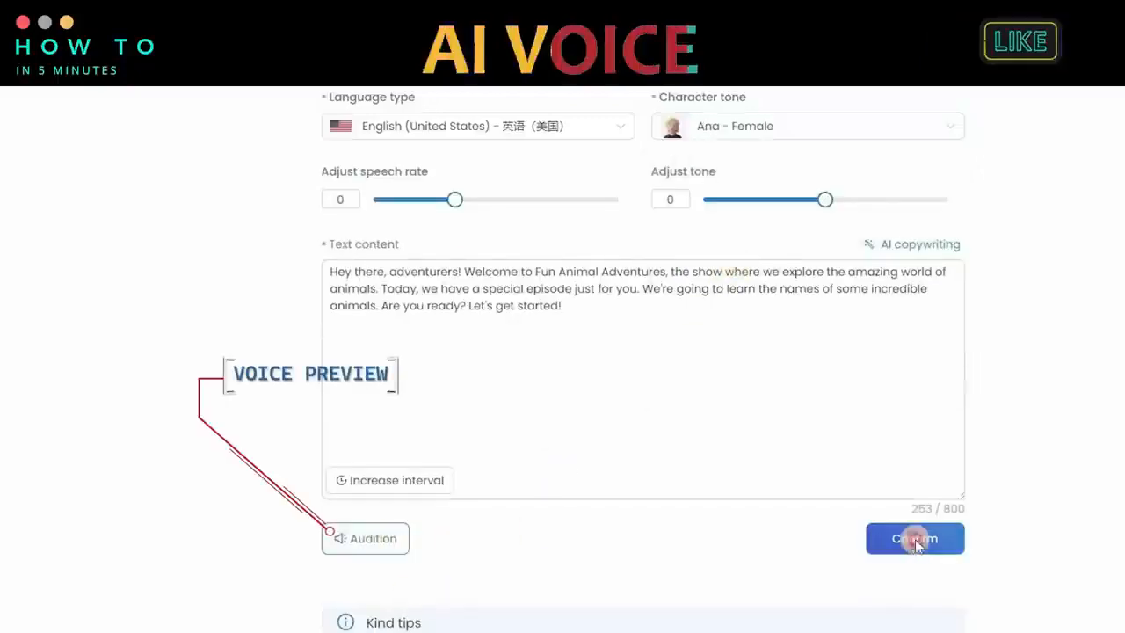
pyautogui.click(915, 539)
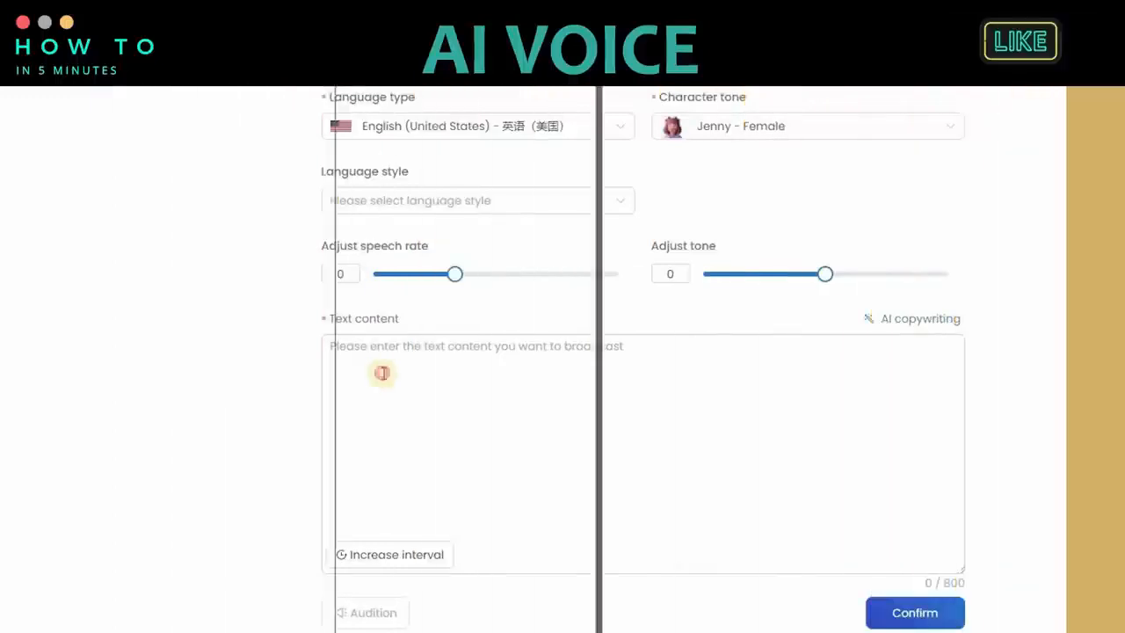
# Step: Paste the script's lion segment as the text content of a new dubbing
pyautogui.rightClick(381, 370)
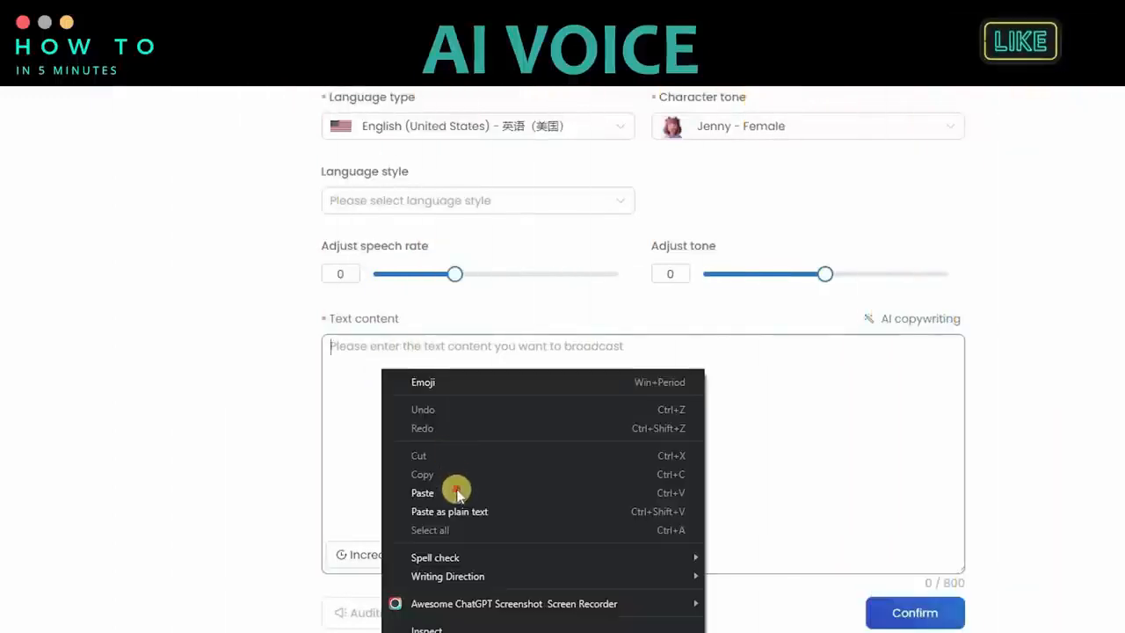
pyautogui.click(456, 493)
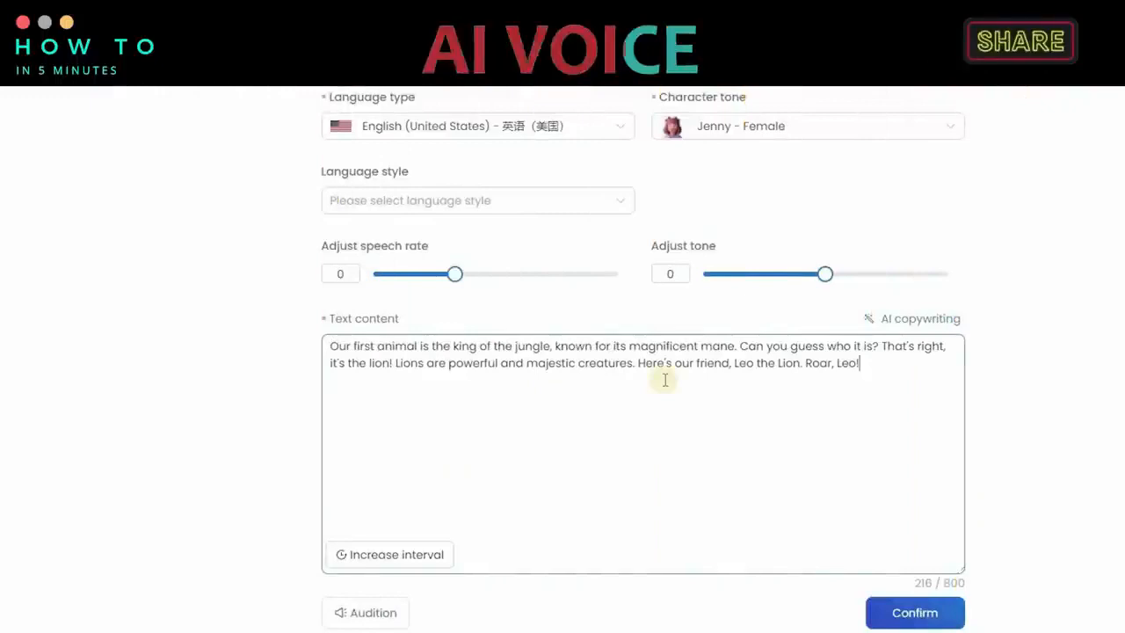
# Step: Try the cheerful and excited language styles for the Jenny - Female voice
pyautogui.click(624, 202)
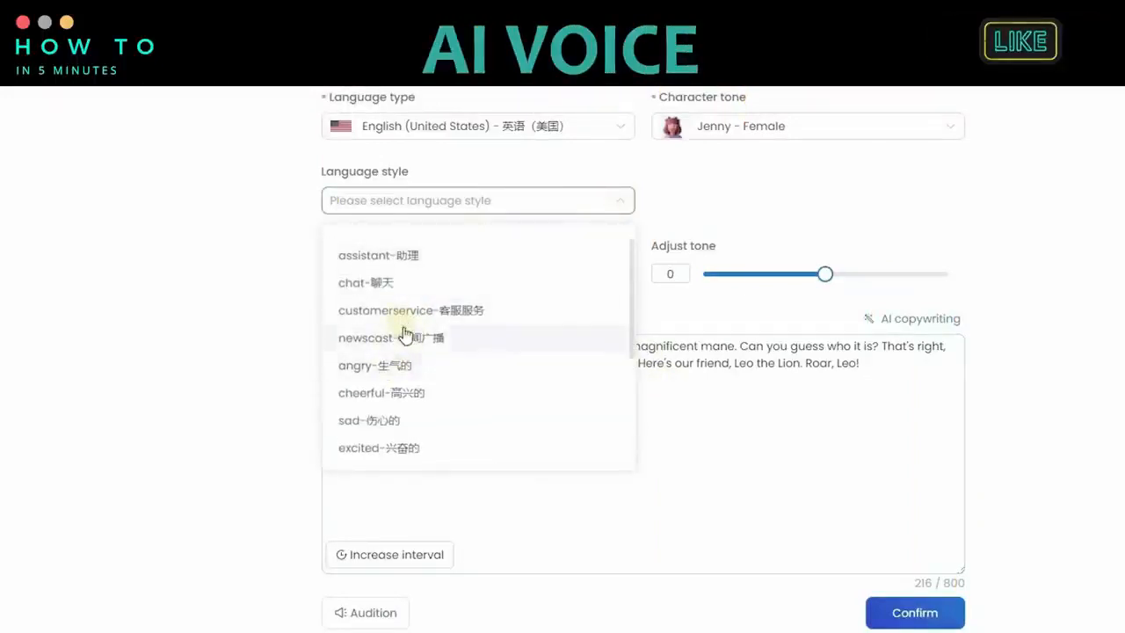
pyautogui.click(392, 392)
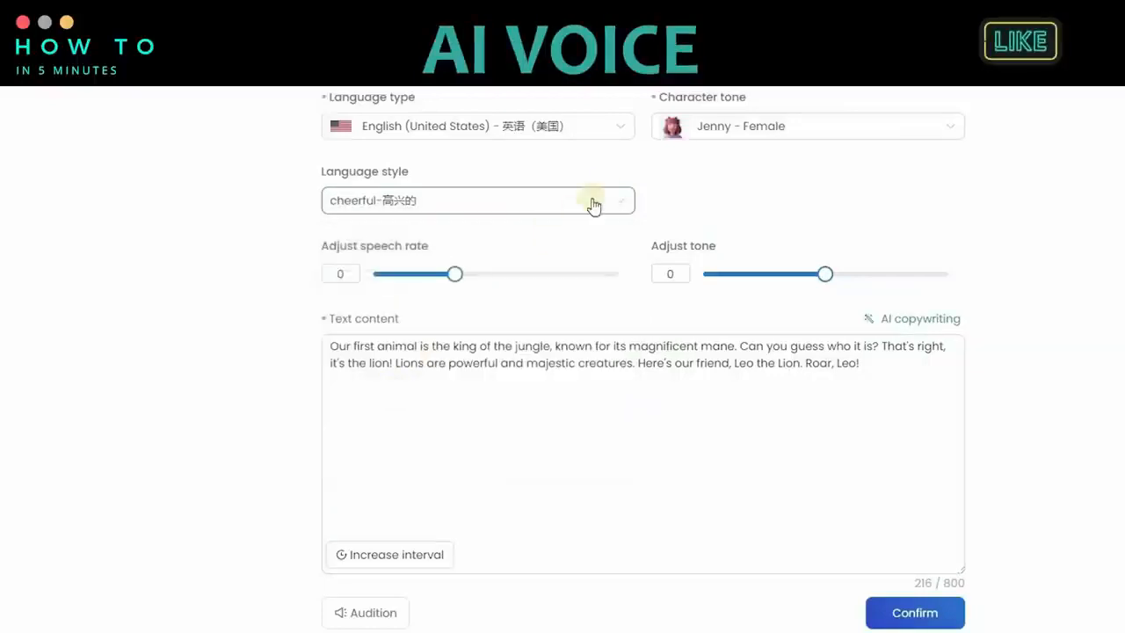
pyautogui.click(475, 201)
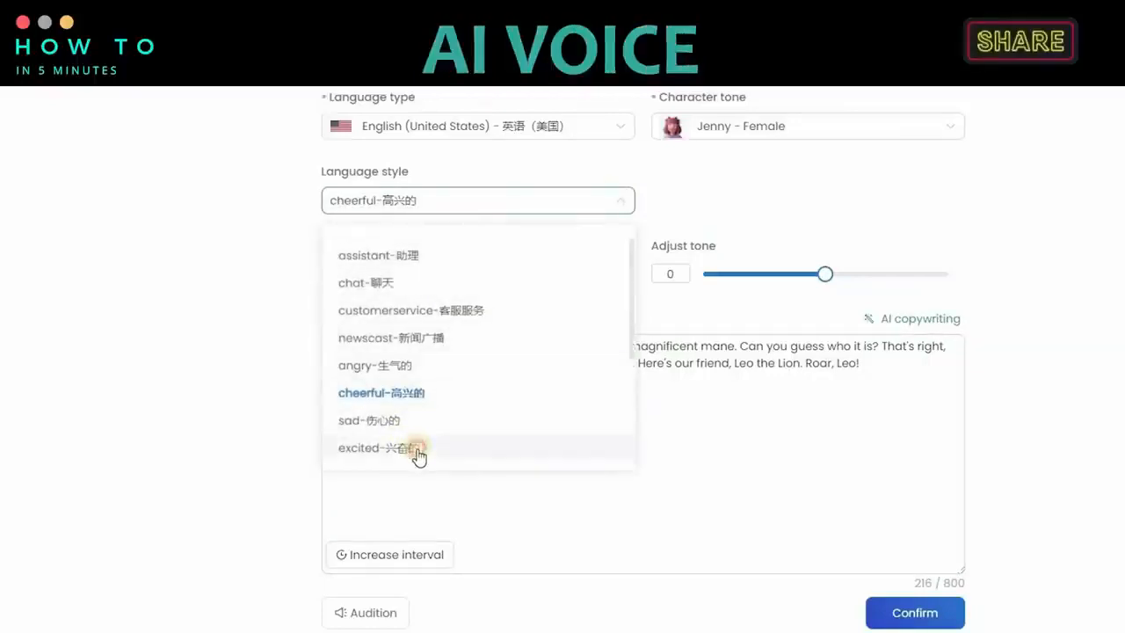
pyautogui.click(420, 451)
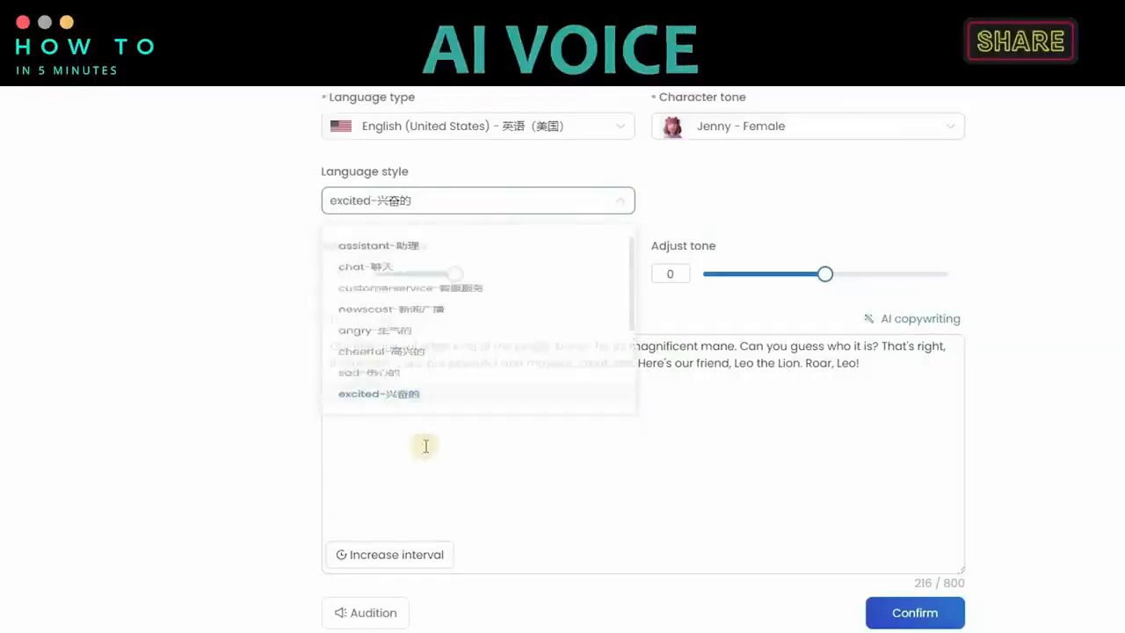
# Step: Set the character tone to Ana - Female, then audition and generate the lion narration
pyautogui.click(762, 136)
pyautogui.click(731, 291)
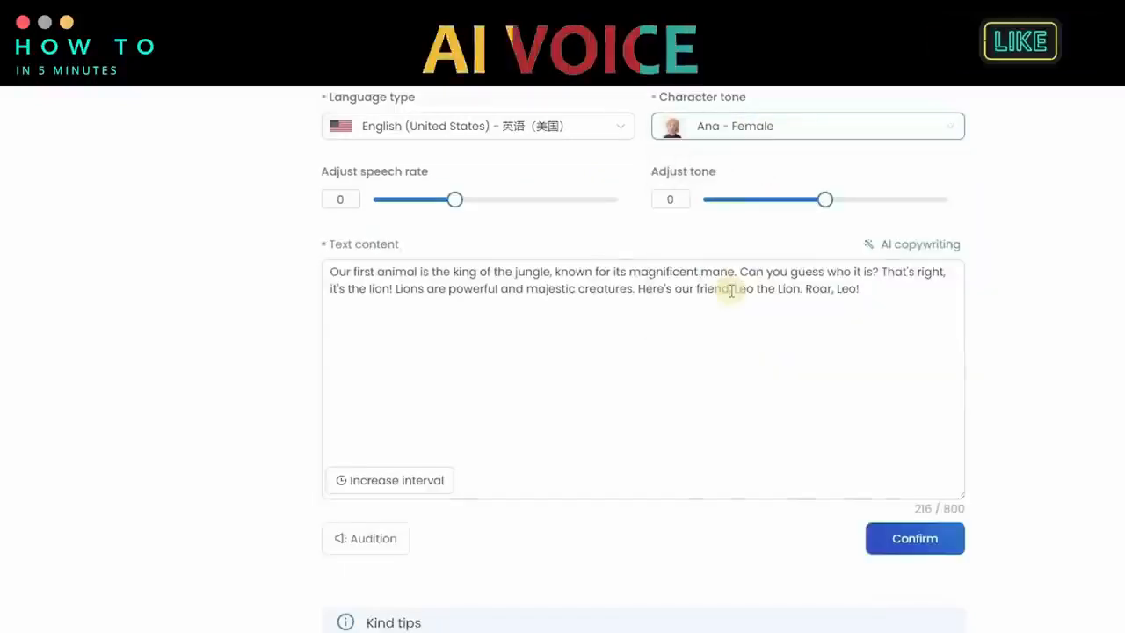
pyautogui.click(373, 531)
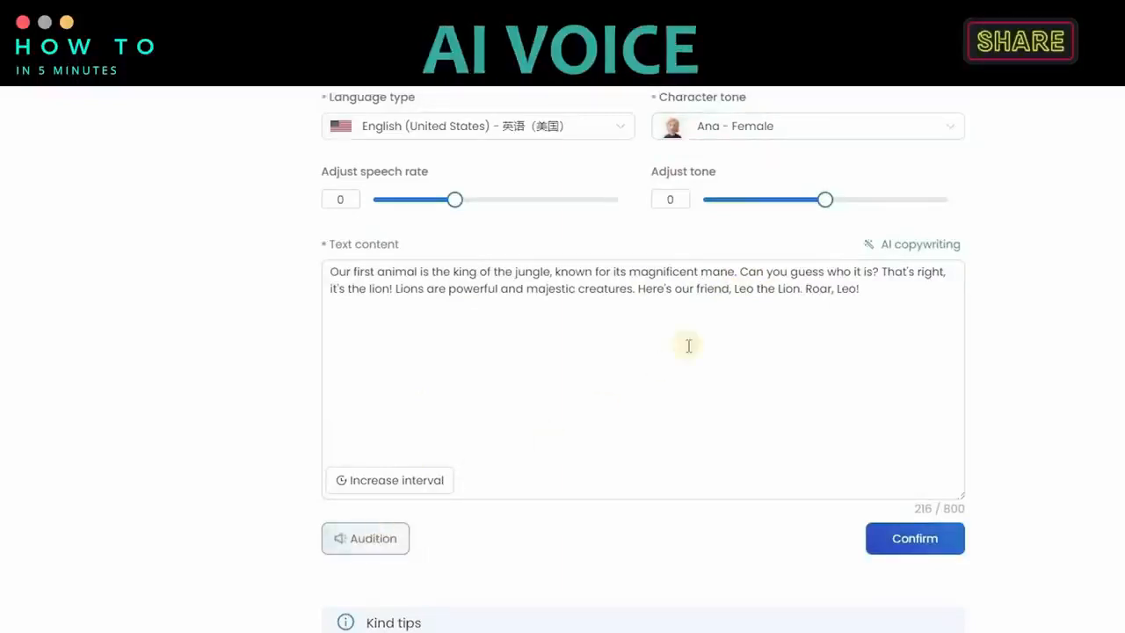
pyautogui.click(896, 545)
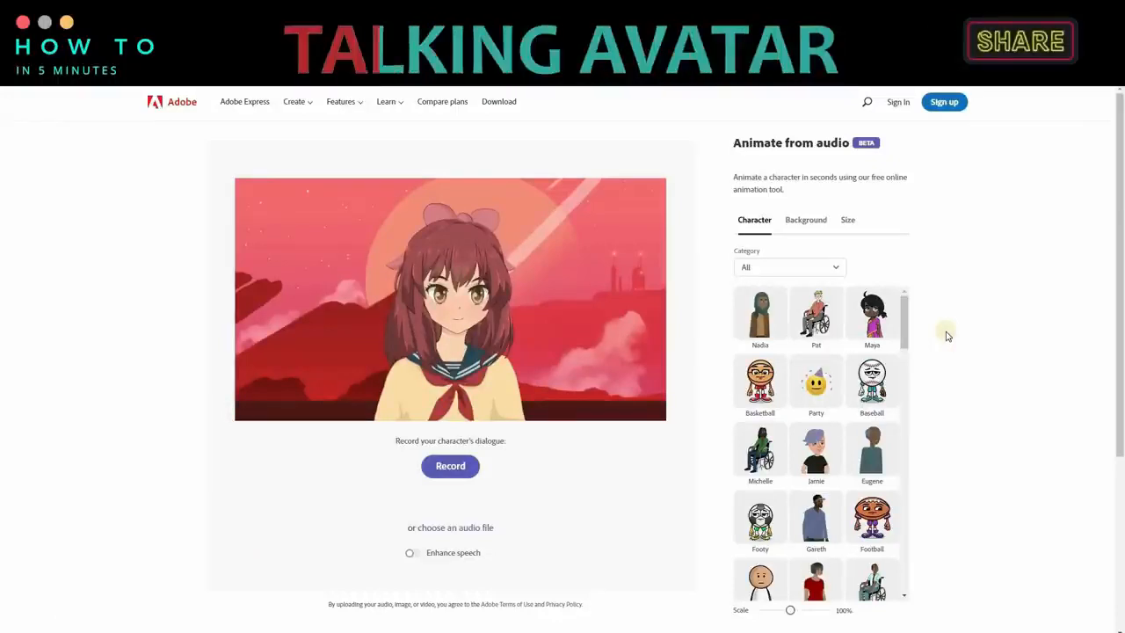
# Step: Switch to Adobe Express's Animate from audio, start the account sign-up, and select the Foxie character
pyautogui.click(940, 103)
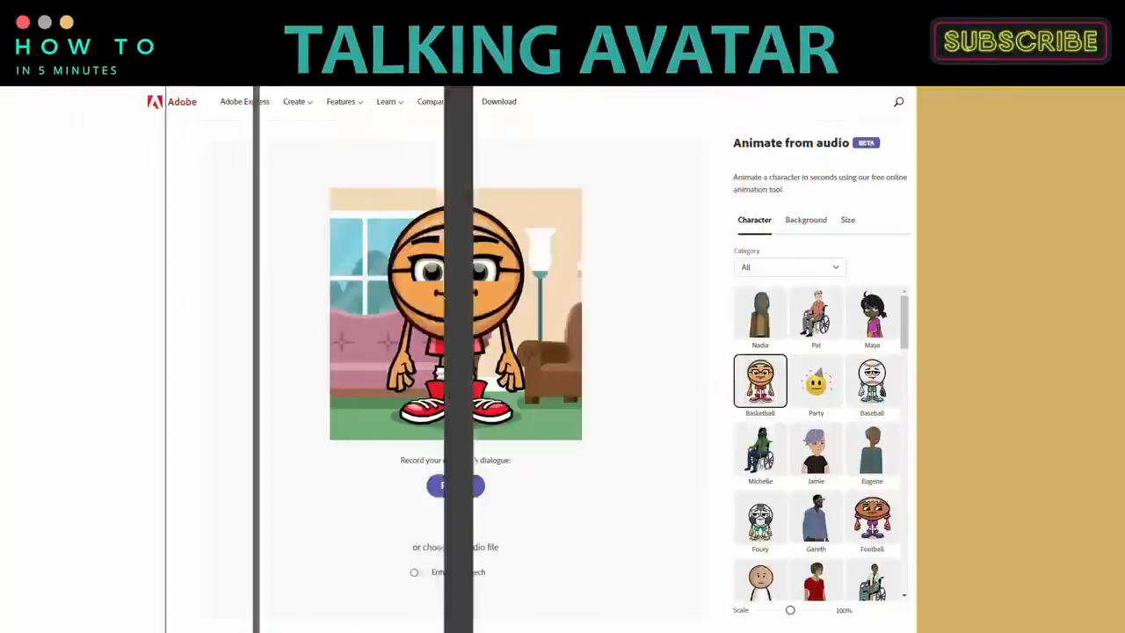
pyautogui.scroll(-3, 900, 327)
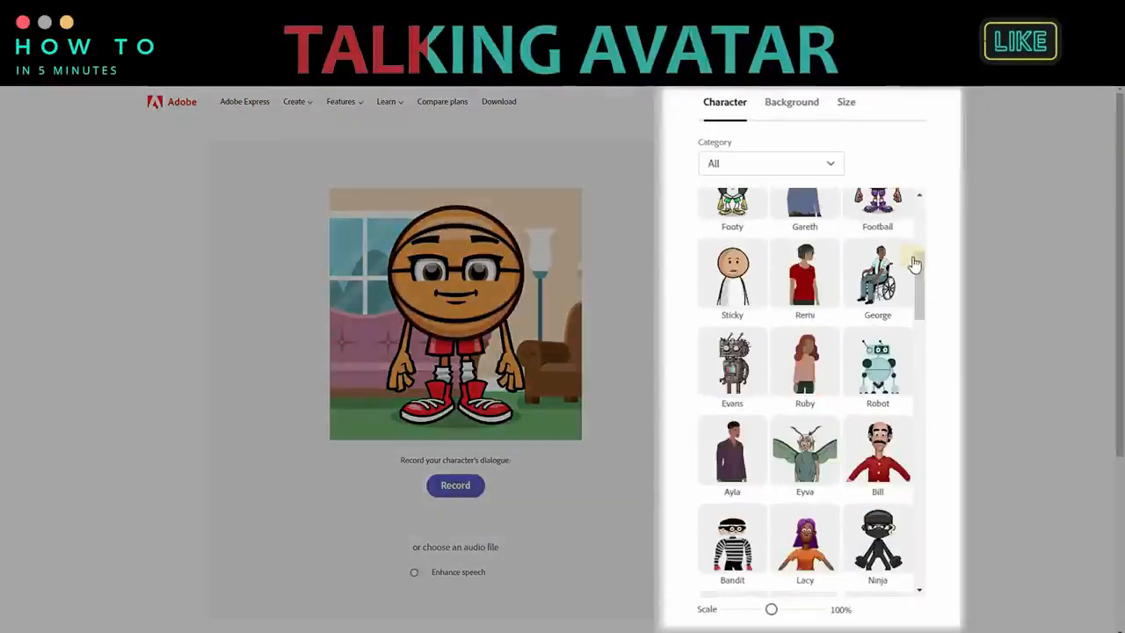
pyautogui.scroll(-10, 923, 266)
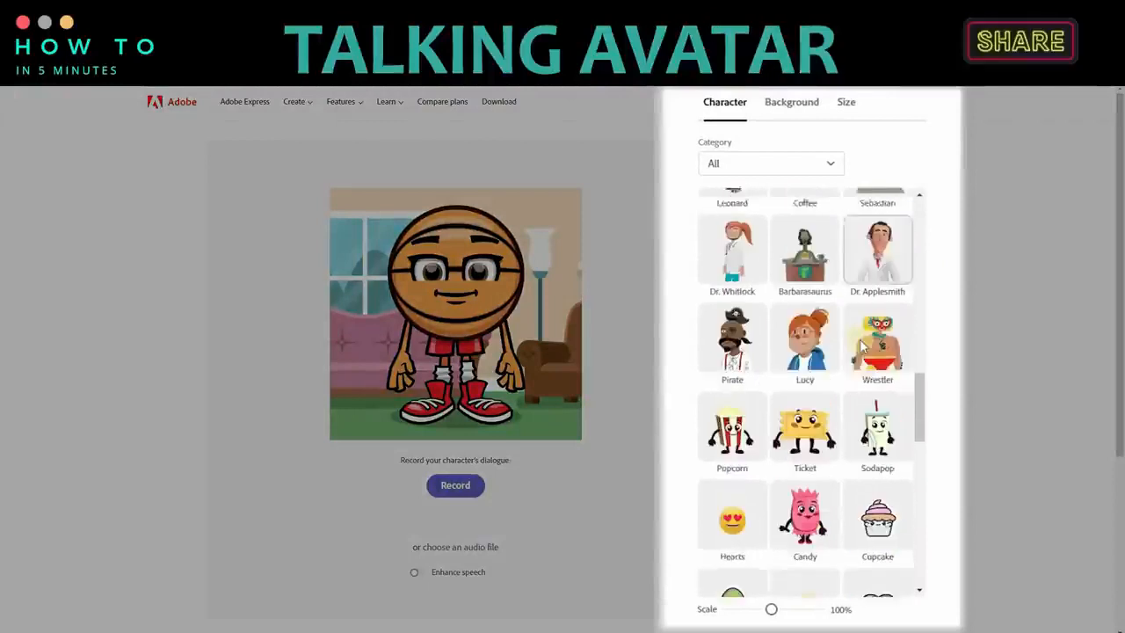
pyautogui.scroll(-9, 864, 350)
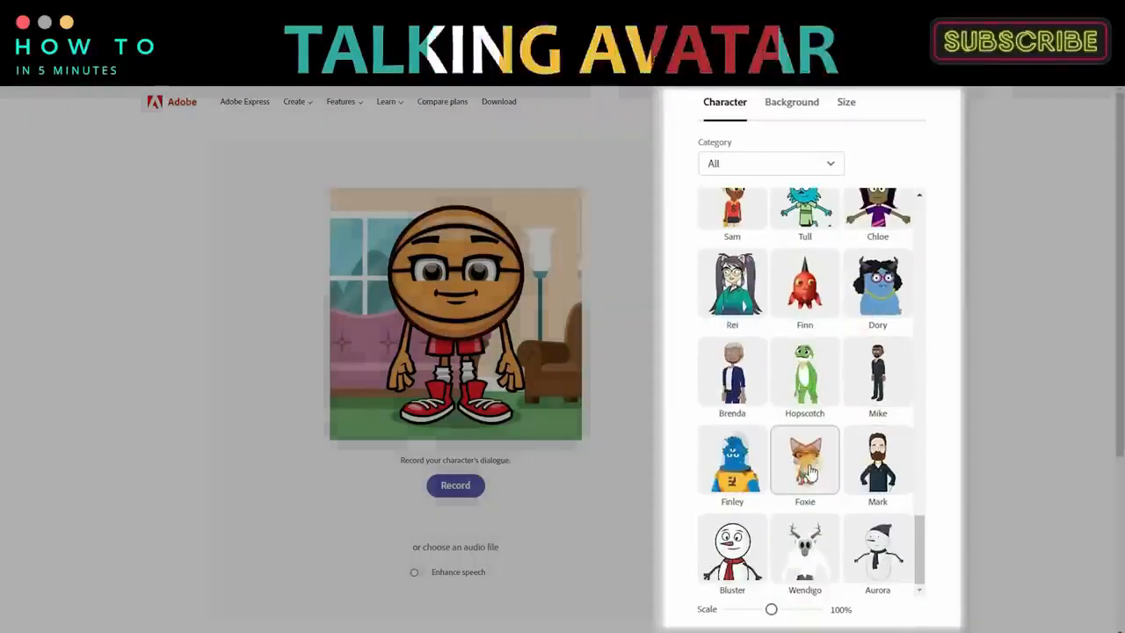
pyautogui.click(810, 475)
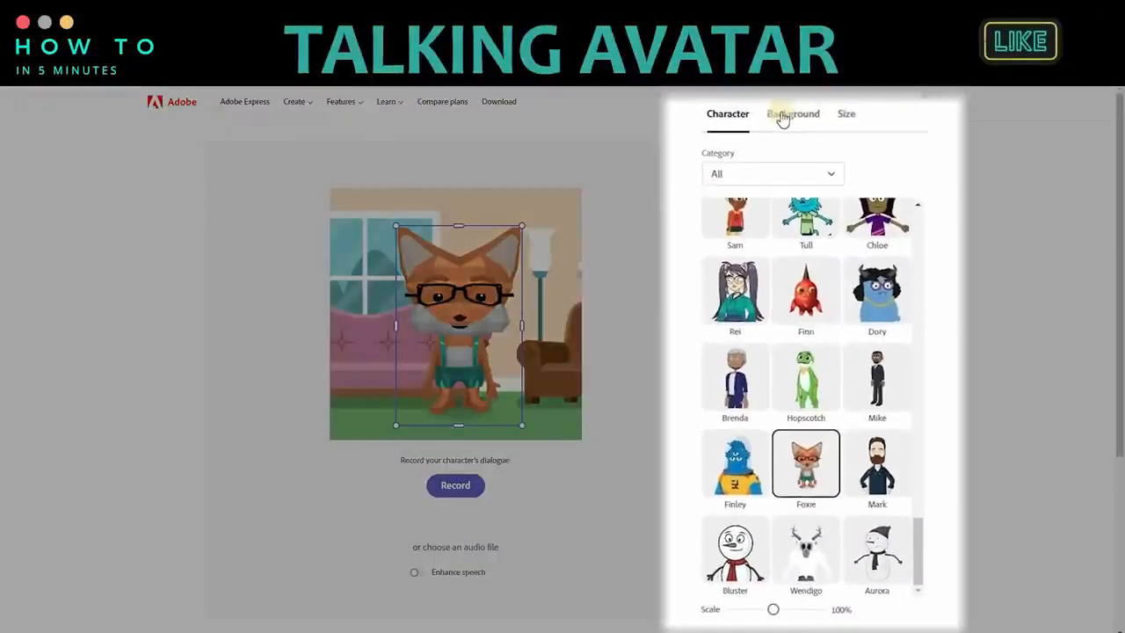
# Step: Set the Foxie animation's background to the solid Green color
pyautogui.click(779, 105)
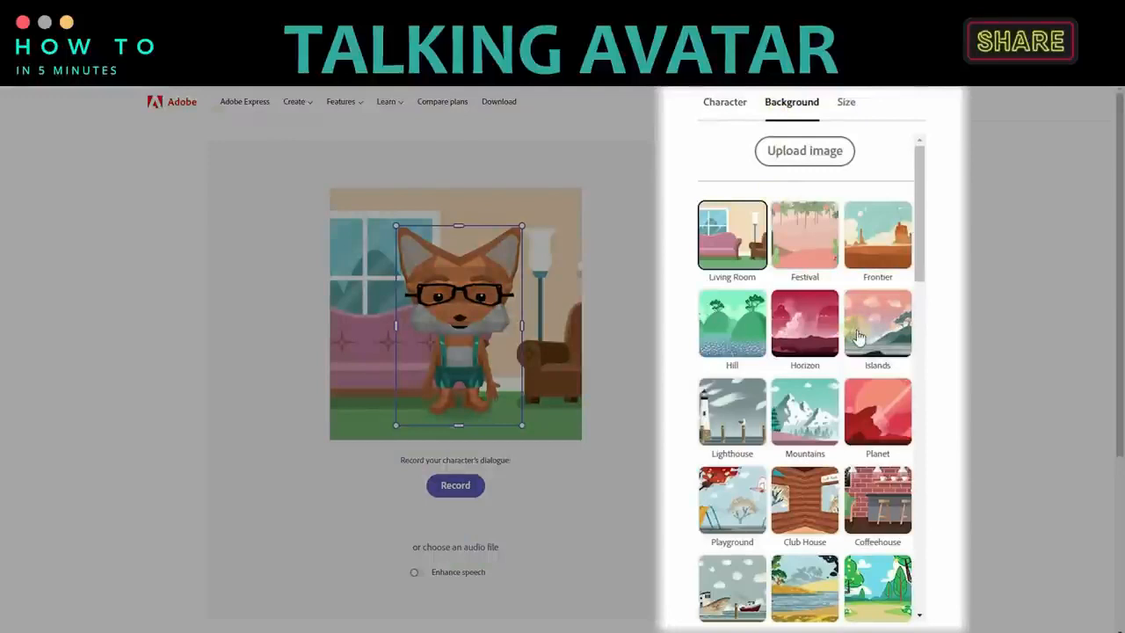
pyautogui.scroll(-10, 858, 337)
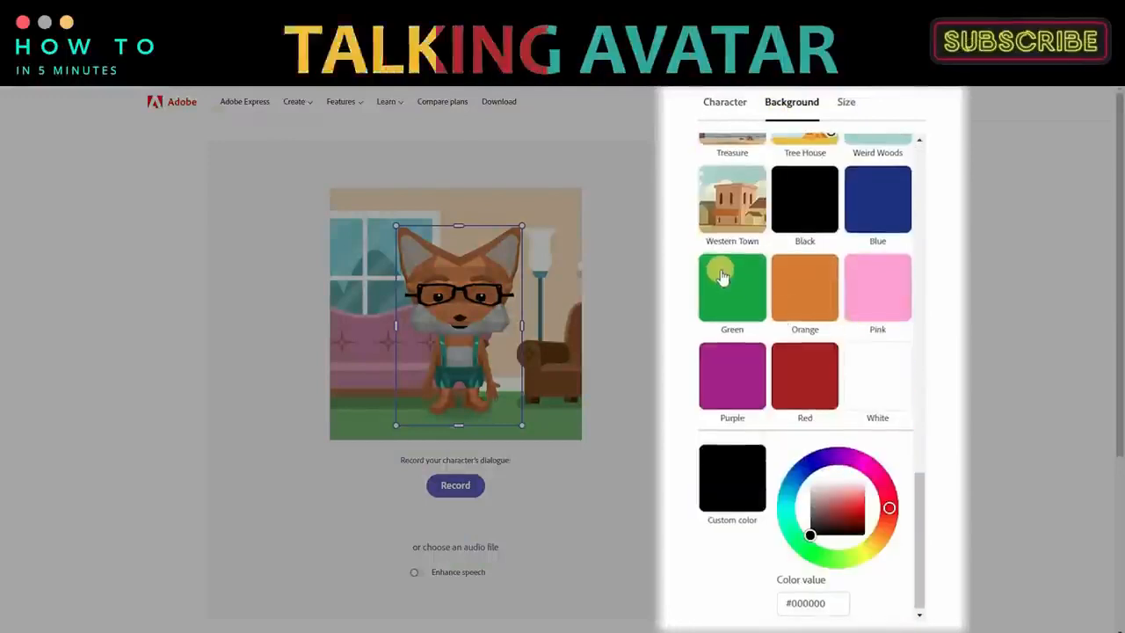
pyautogui.click(720, 280)
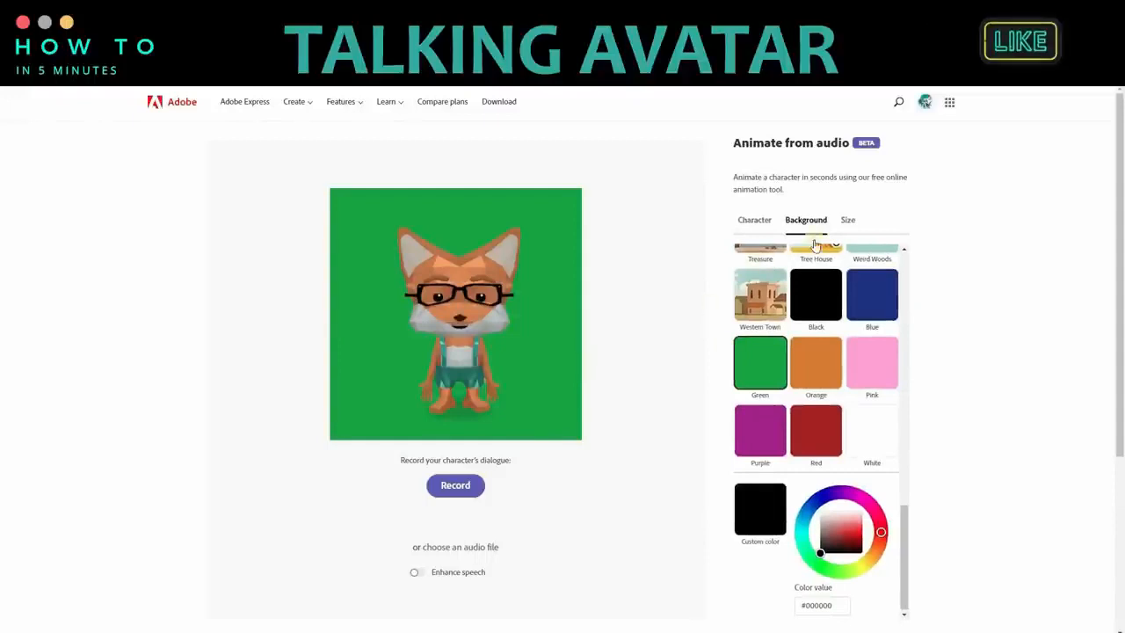
# Step: Set the animation's output size for YouTube, landscape 16:9 at 1920 x 1080
pyautogui.click(848, 222)
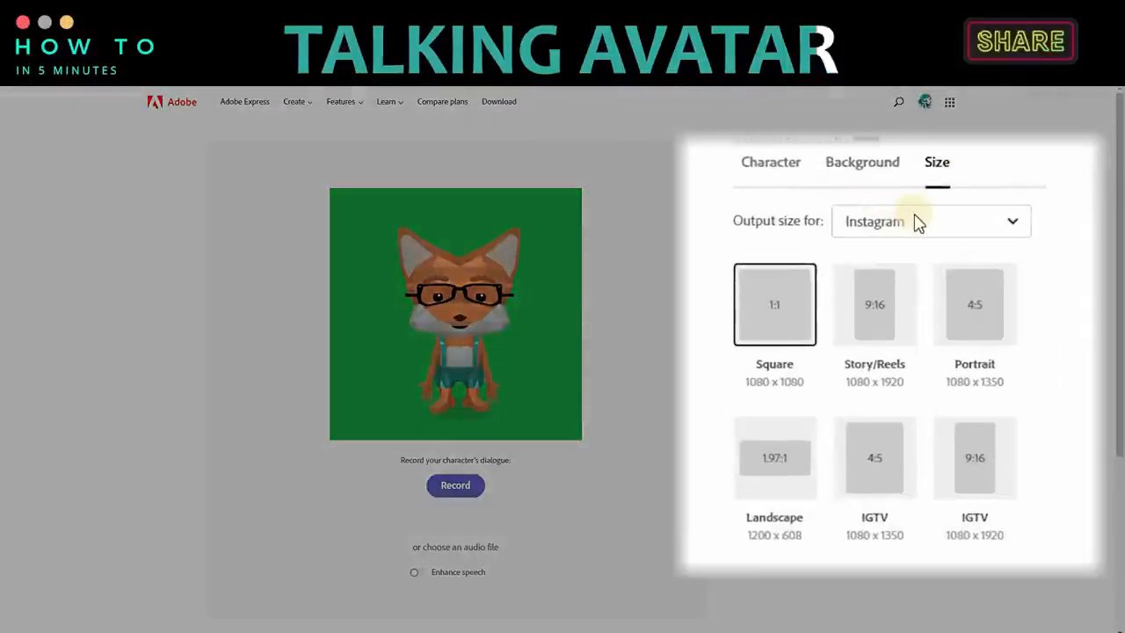
pyautogui.click(774, 466)
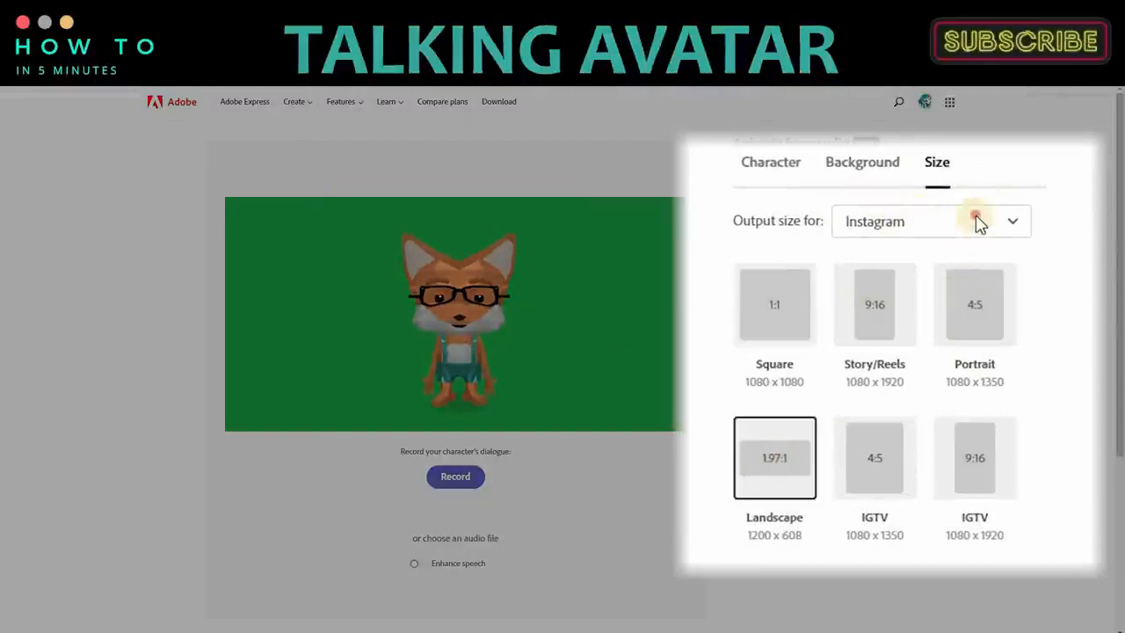
pyautogui.click(858, 228)
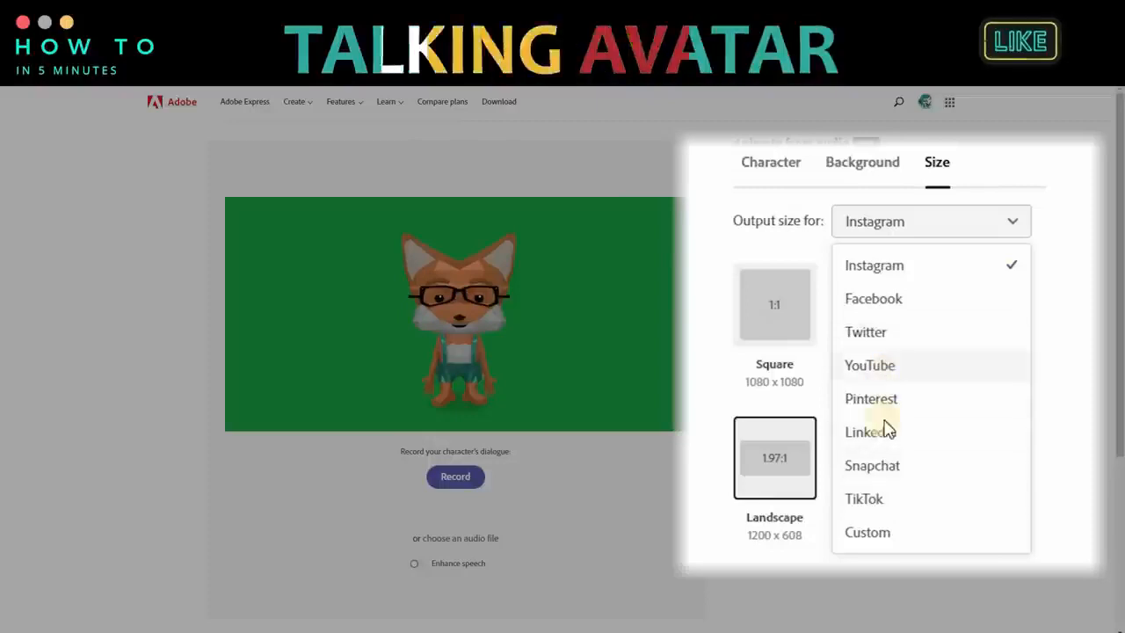
pyautogui.click(887, 367)
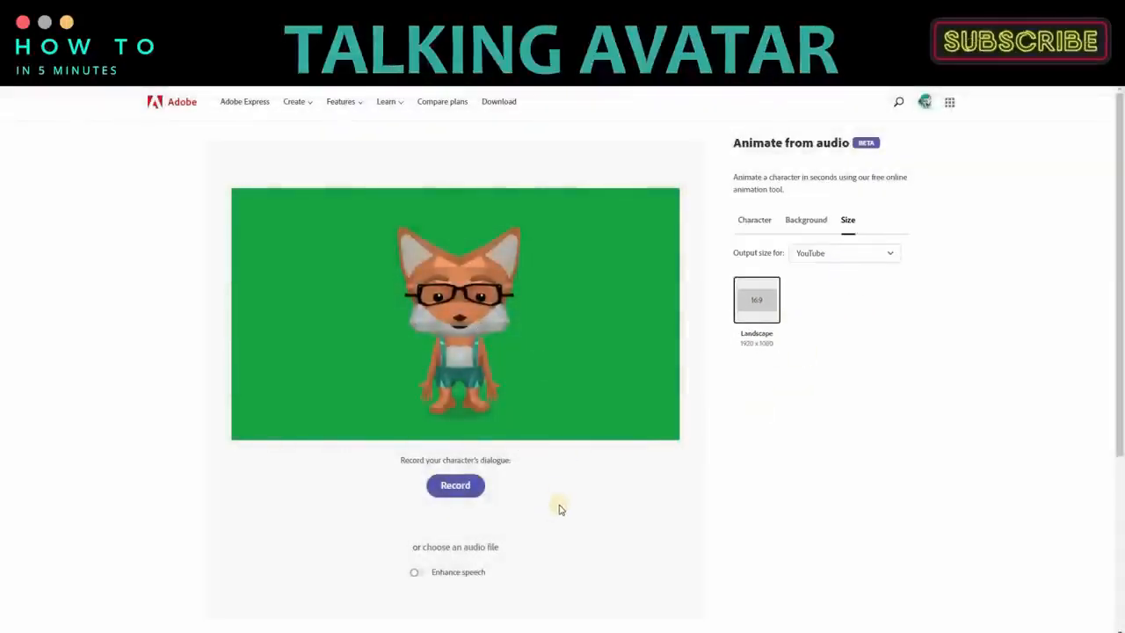
# Step: Load the file "audio" as the fox character's dialogue
pyautogui.click(457, 548)
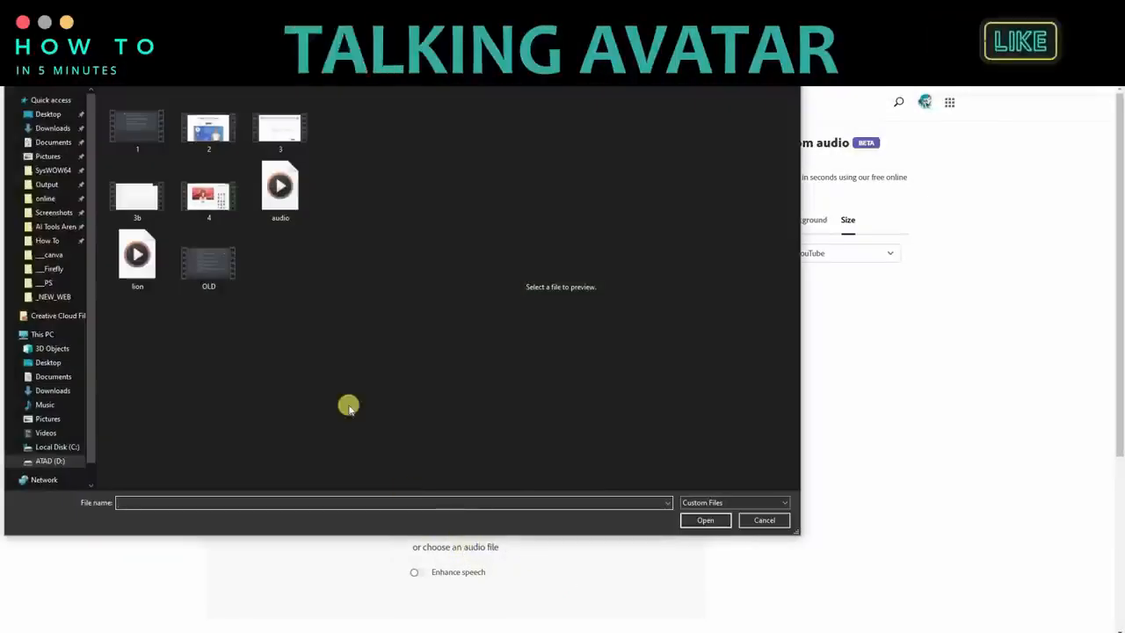
pyautogui.click(708, 520)
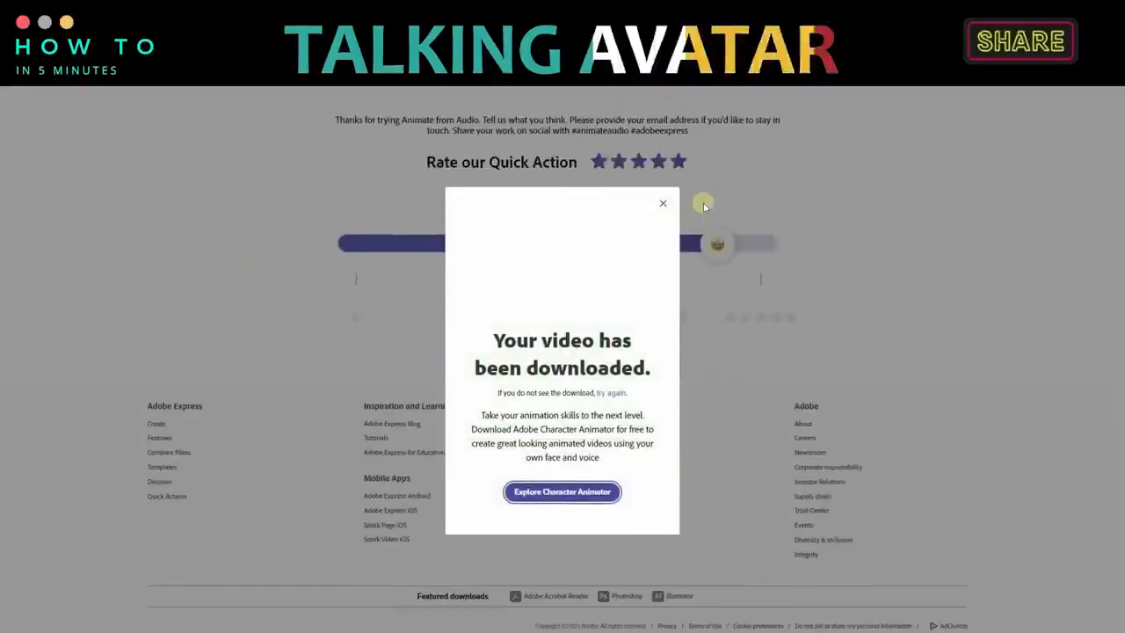
# Step: Dismiss the video download message and return to editing the fox animation
pyautogui.click(663, 206)
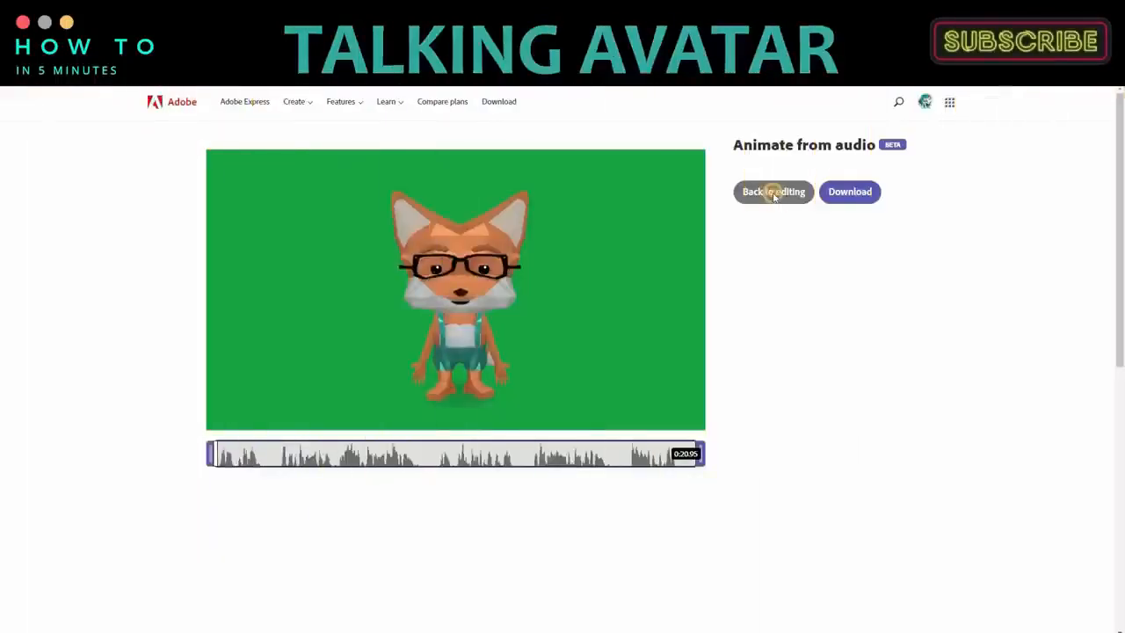
pyautogui.click(773, 192)
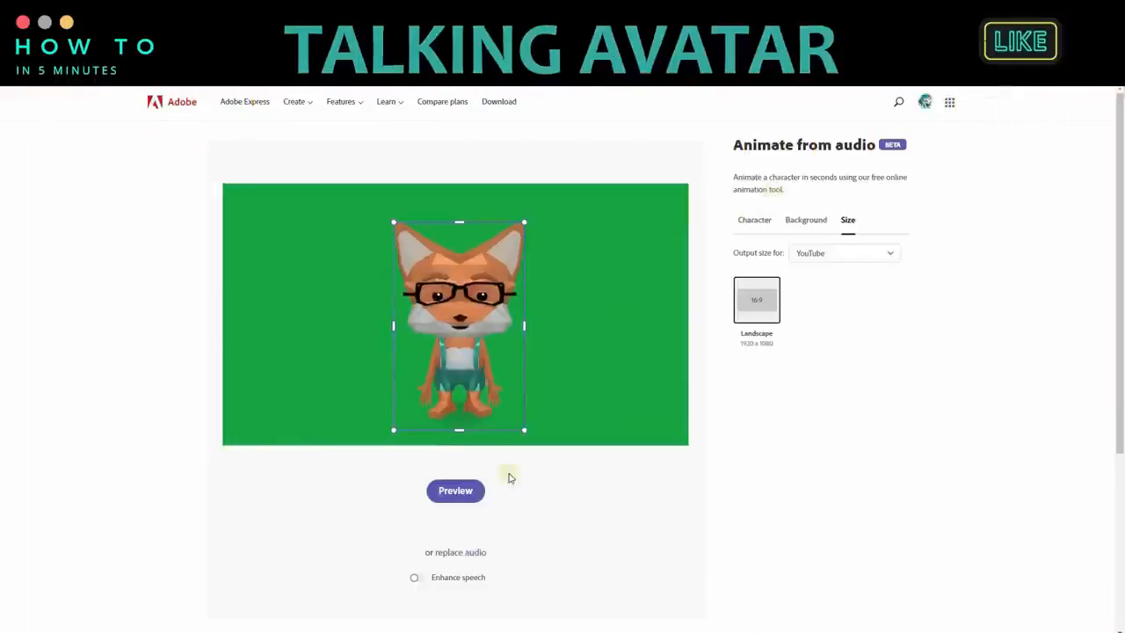
# Step: Load the file "lion" as the dialogue for a new animation of the same fox character
pyautogui.scroll(-1, 501, 530)
pyautogui.scroll(1, 472, 510)
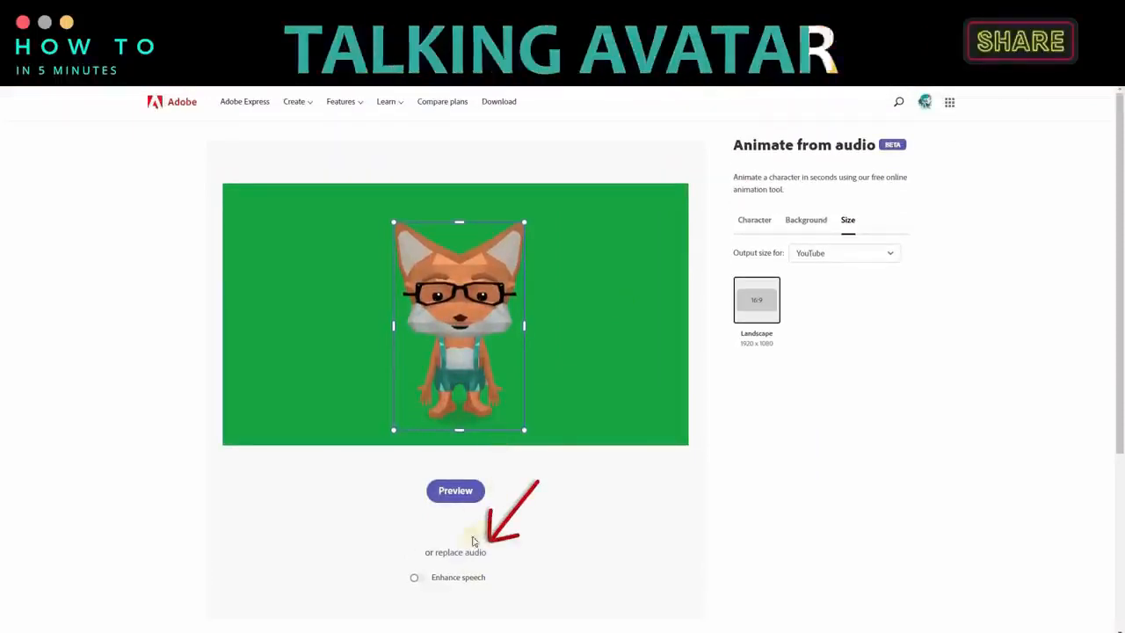
pyautogui.click(453, 491)
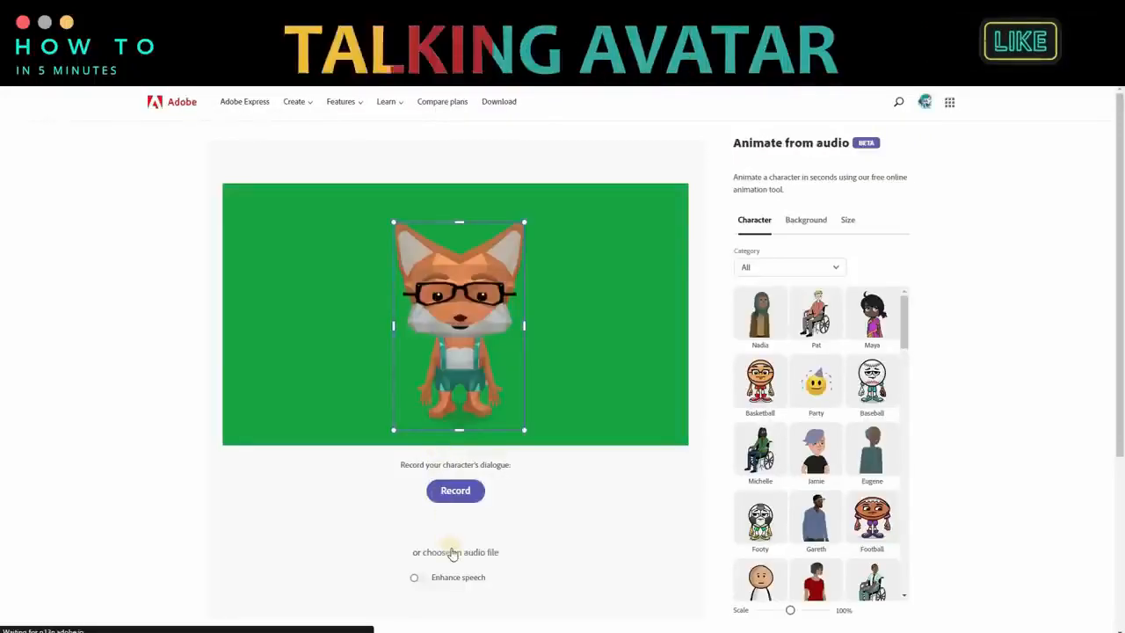
pyautogui.click(457, 552)
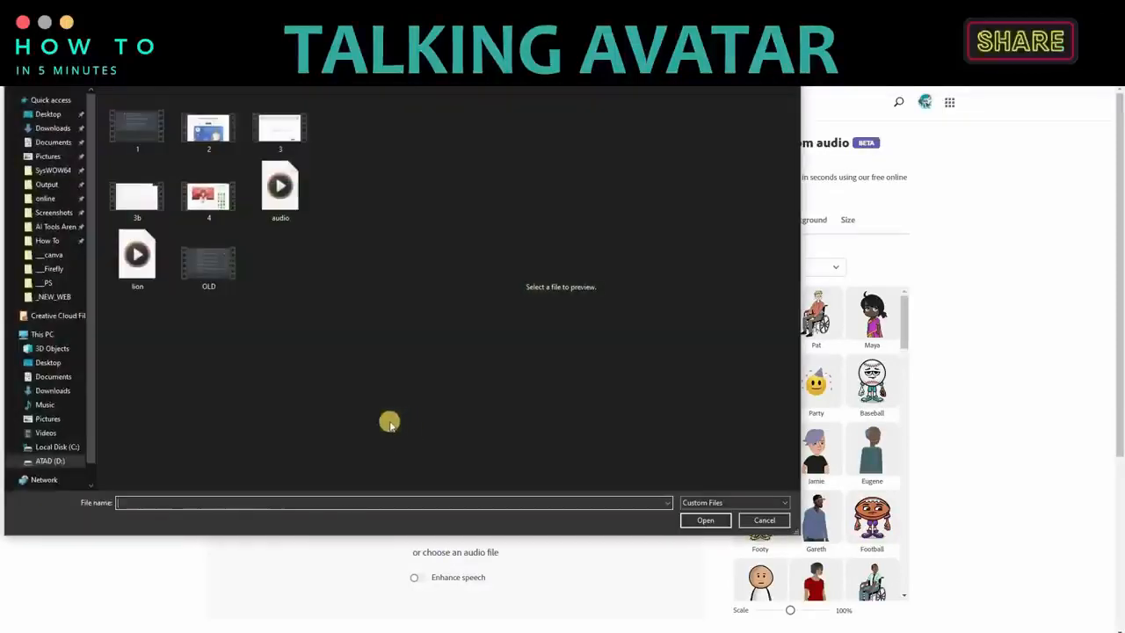
pyautogui.click(712, 520)
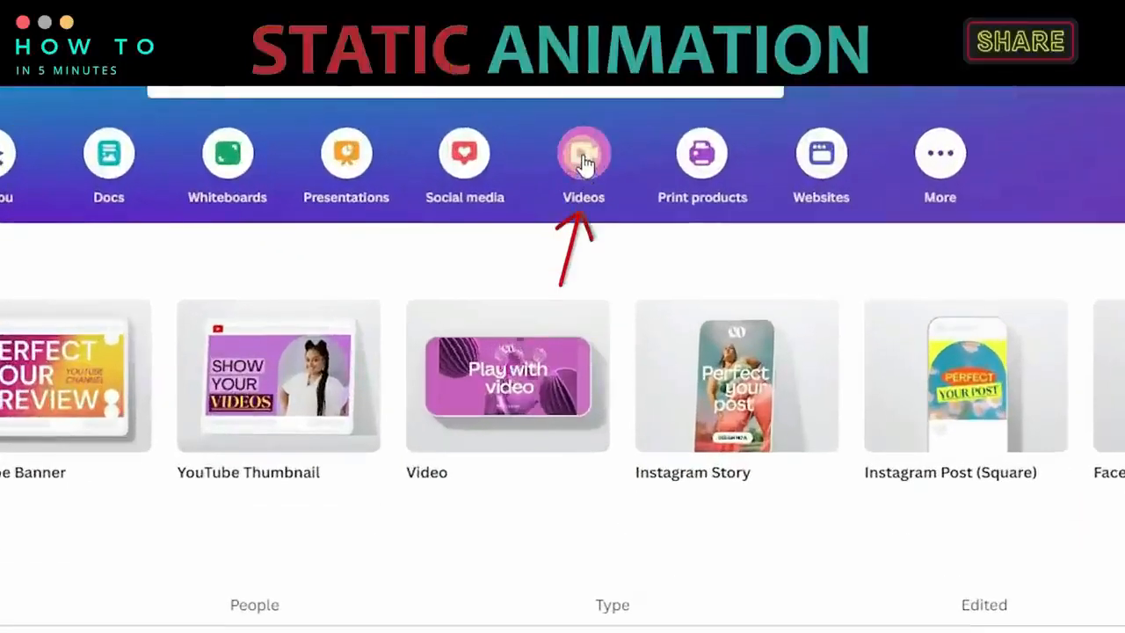
# Step: Switch to Canva and create a blank YouTube Video design
pyautogui.click(584, 159)
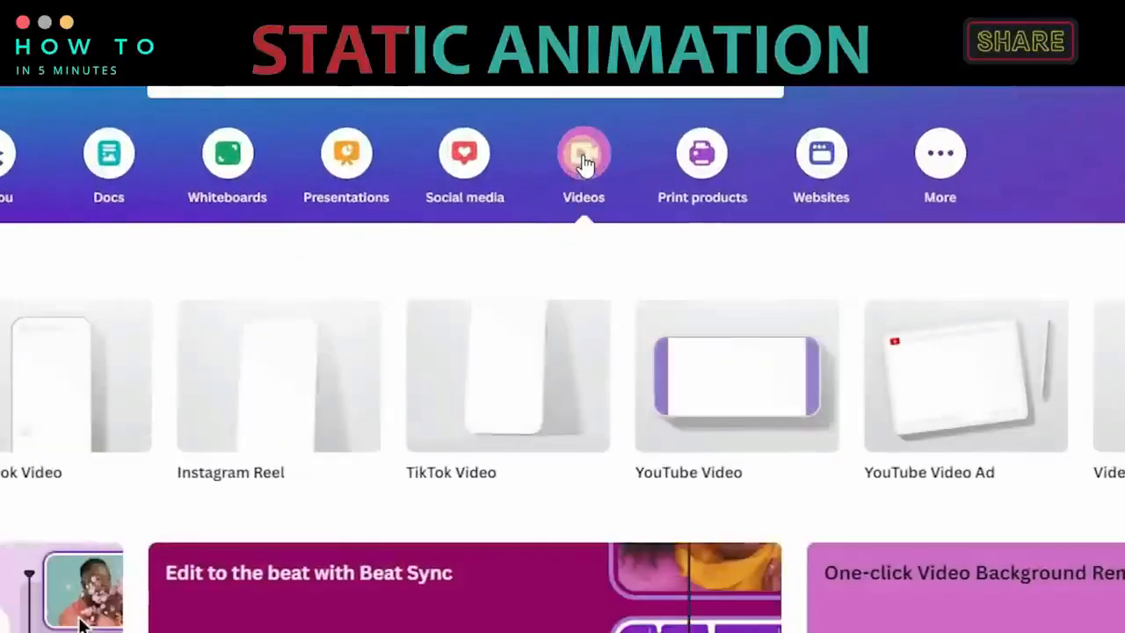
pyautogui.click(729, 365)
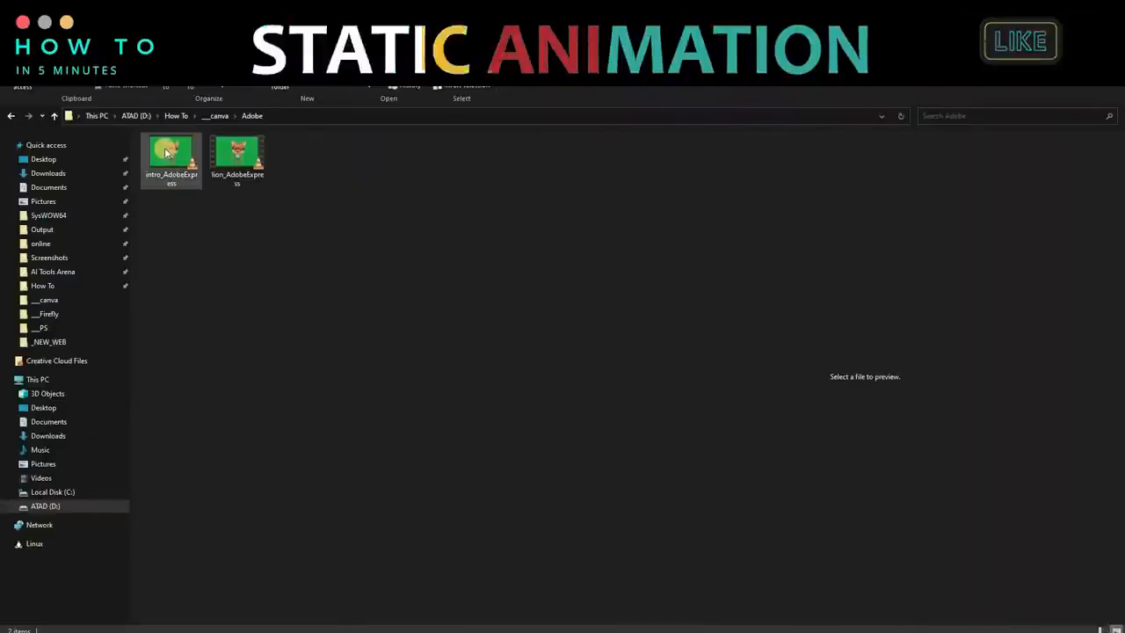
# Step: Check the length of the intro_AdobeExpress clip and set the blank page's timing to 20 seconds
pyautogui.moveTo(167, 156)
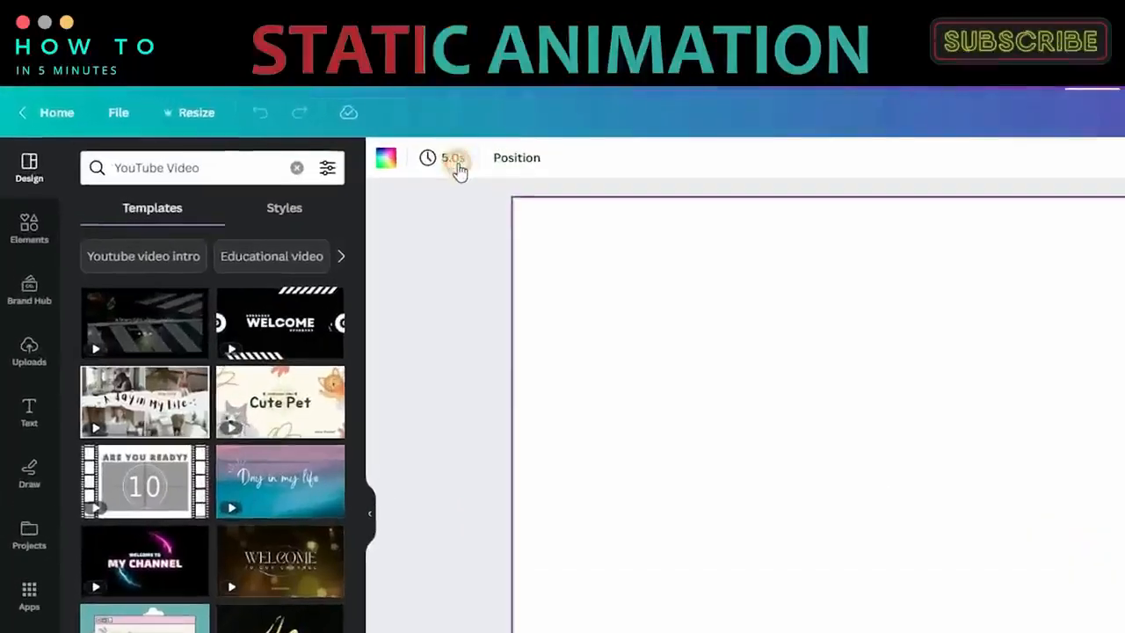
pyautogui.click(455, 159)
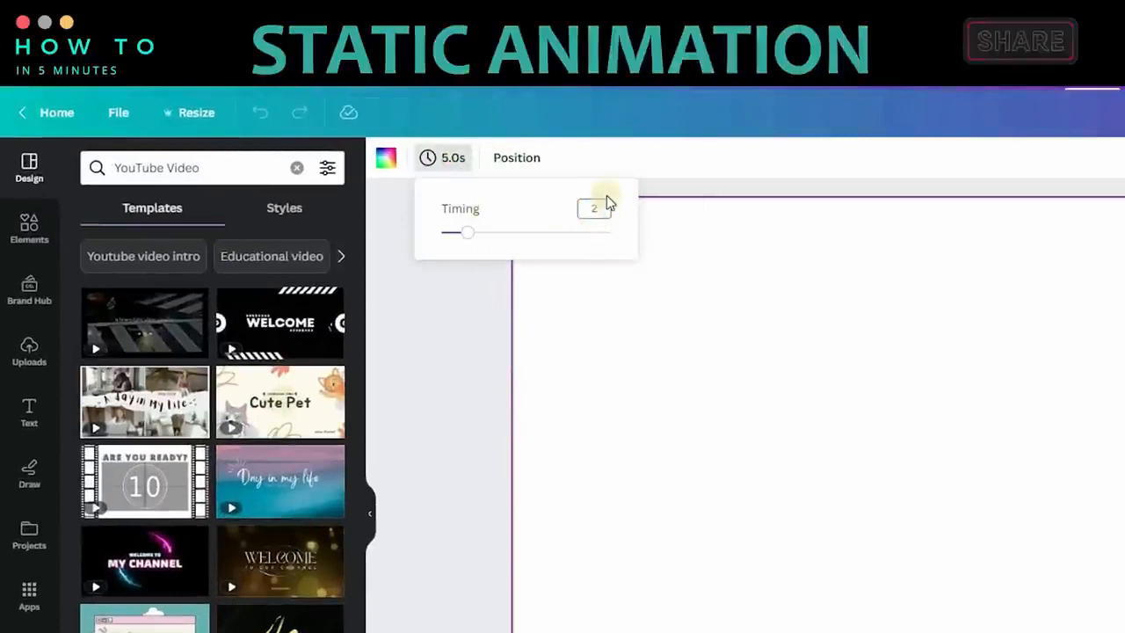
pyautogui.write('2')
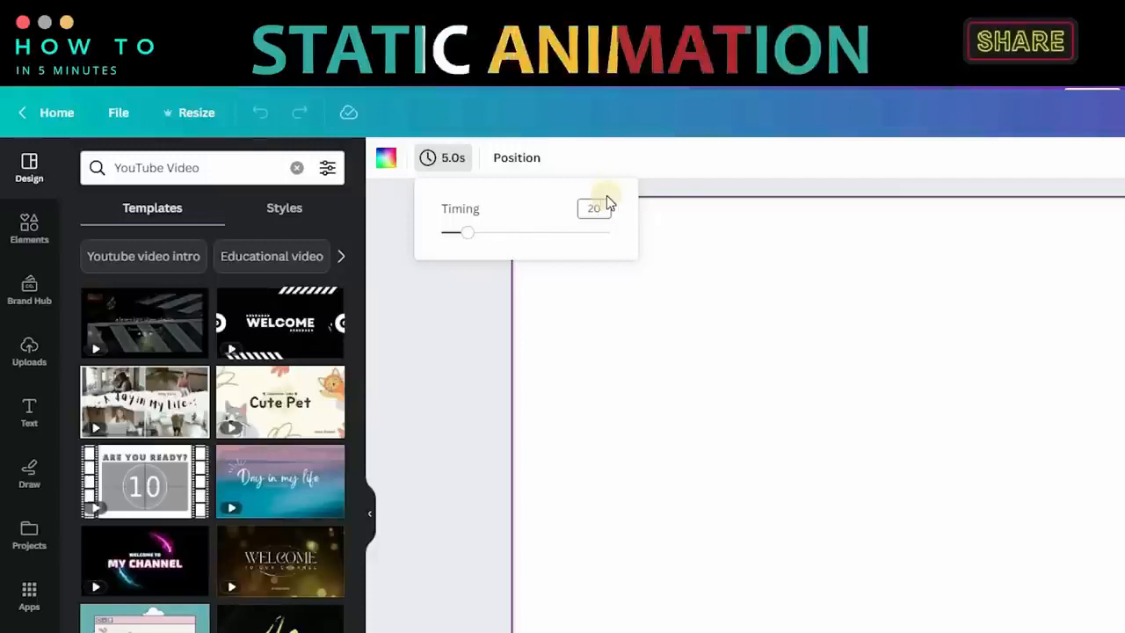
pyautogui.write('0')
pyautogui.press('Return')
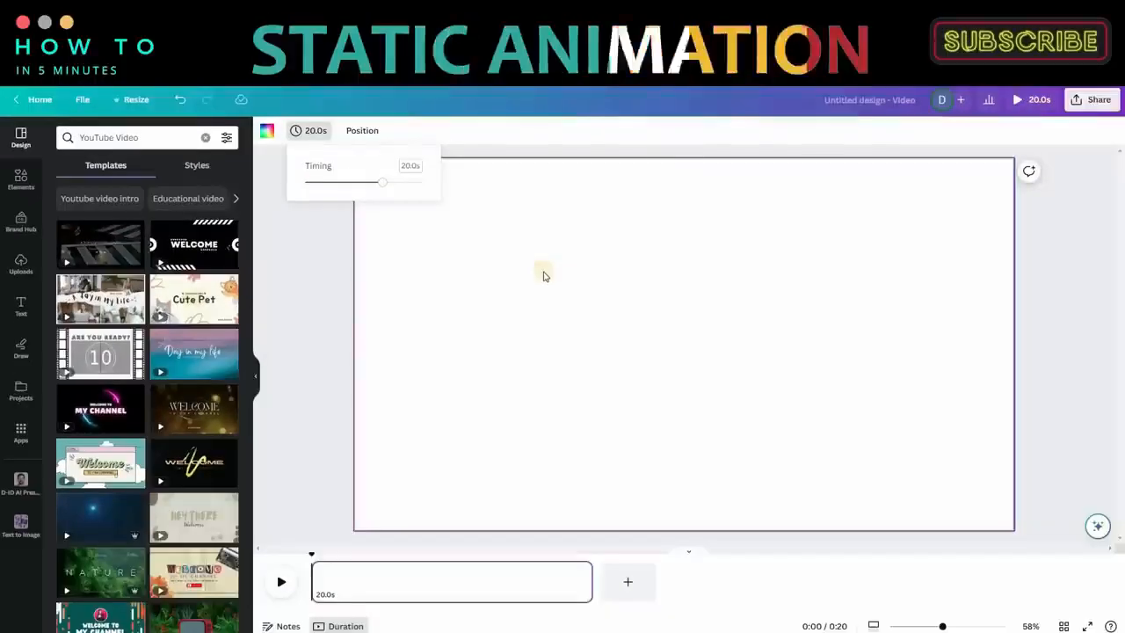
pyautogui.click(810, 364)
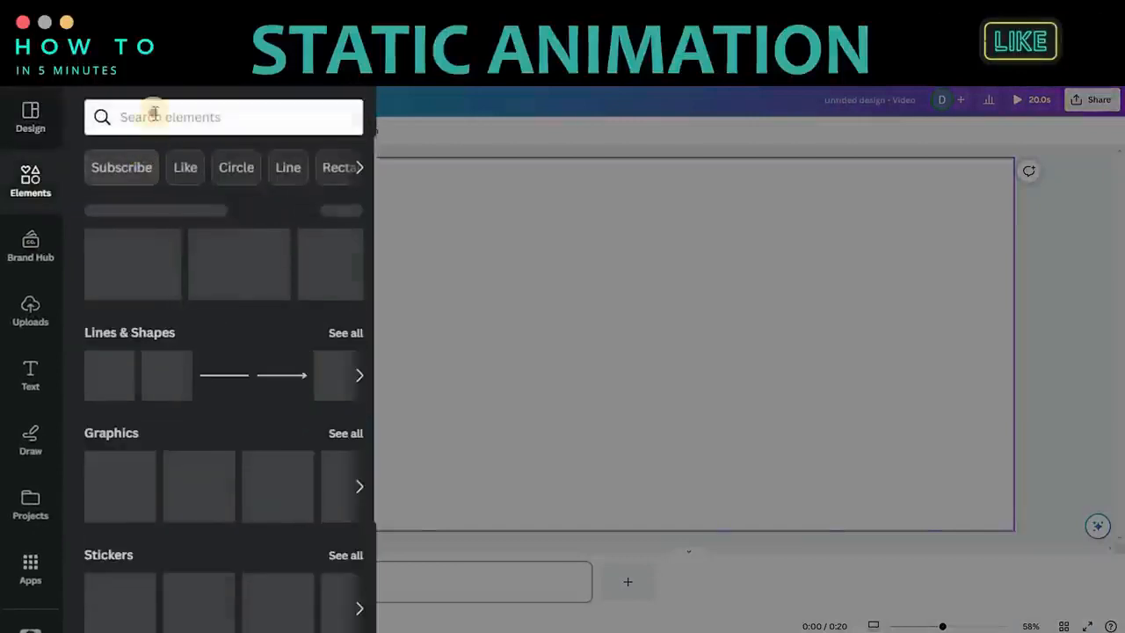
# Step: Search the elements for "jungle" and add the green forest scene graphic to the page
pyautogui.click(153, 115)
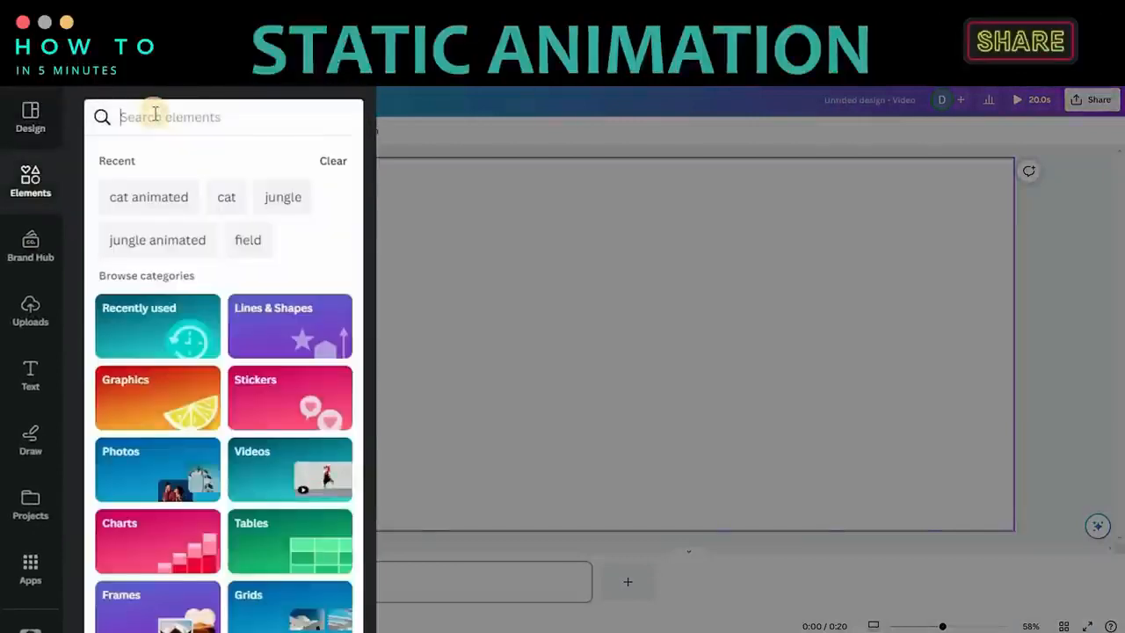
pyautogui.write('jungl')
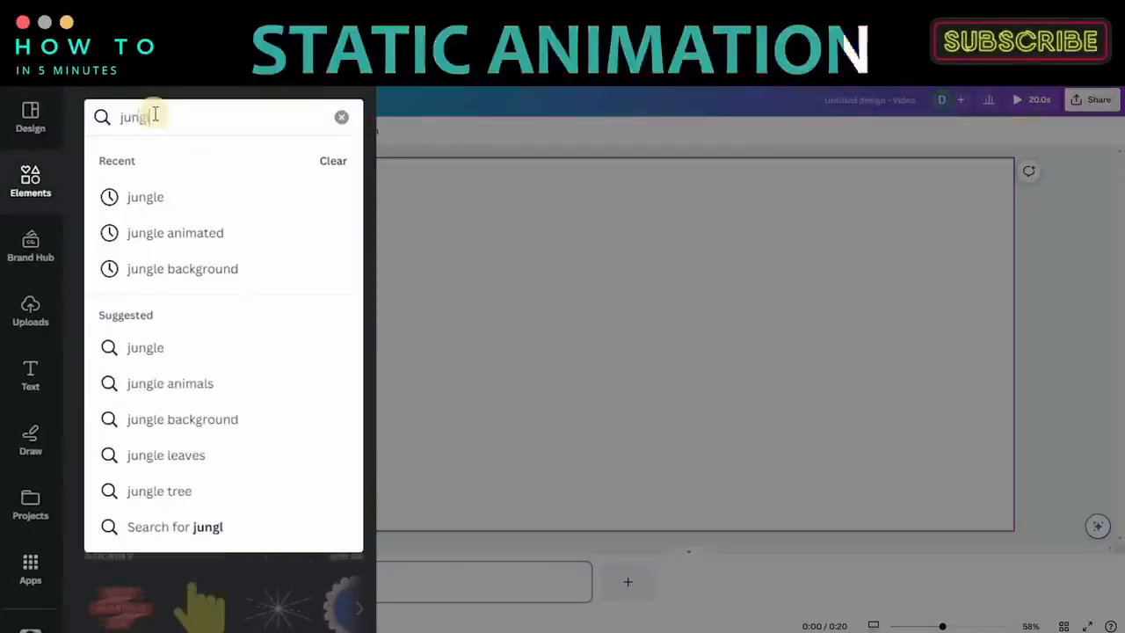
pyautogui.click(173, 196)
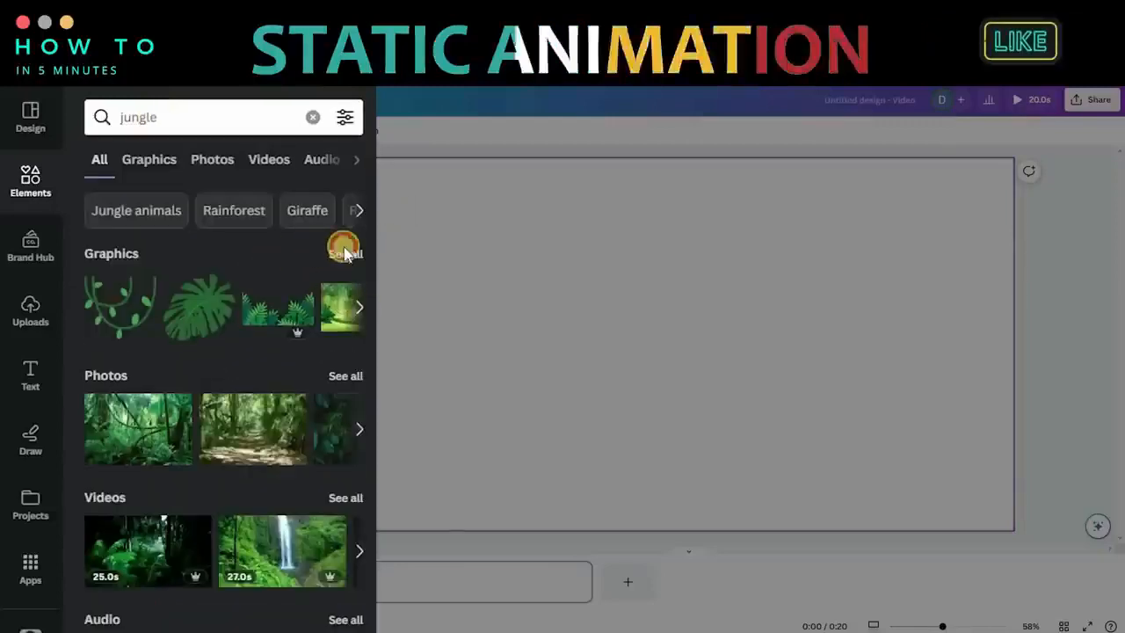
pyautogui.click(344, 254)
pyautogui.click(132, 382)
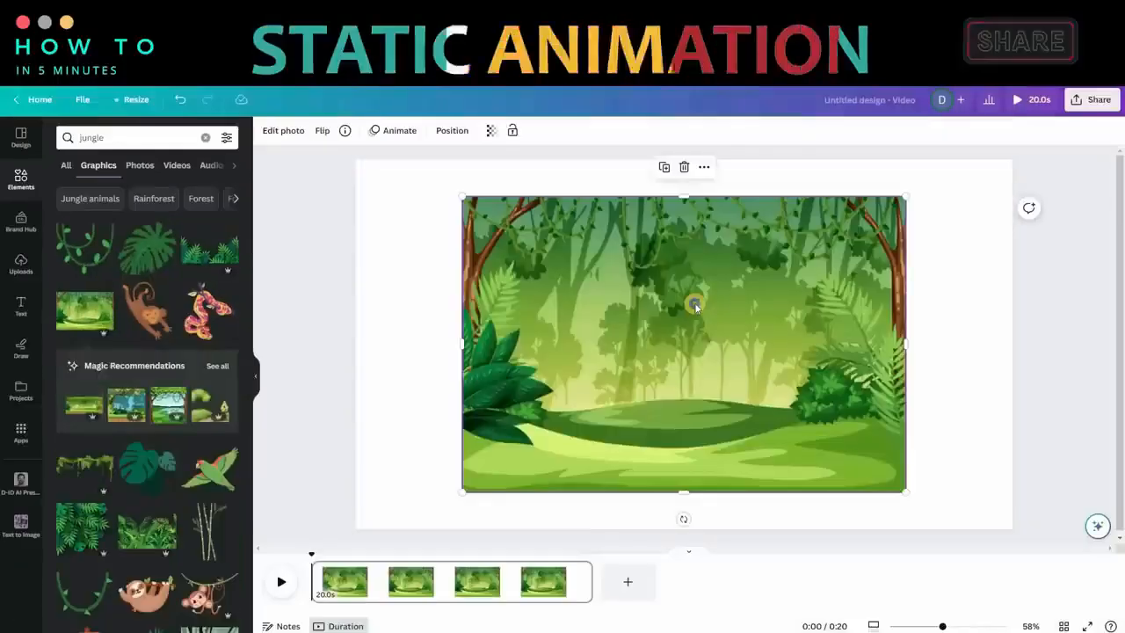
# Step: Set the forest scene image as the page background
pyautogui.rightClick(695, 305)
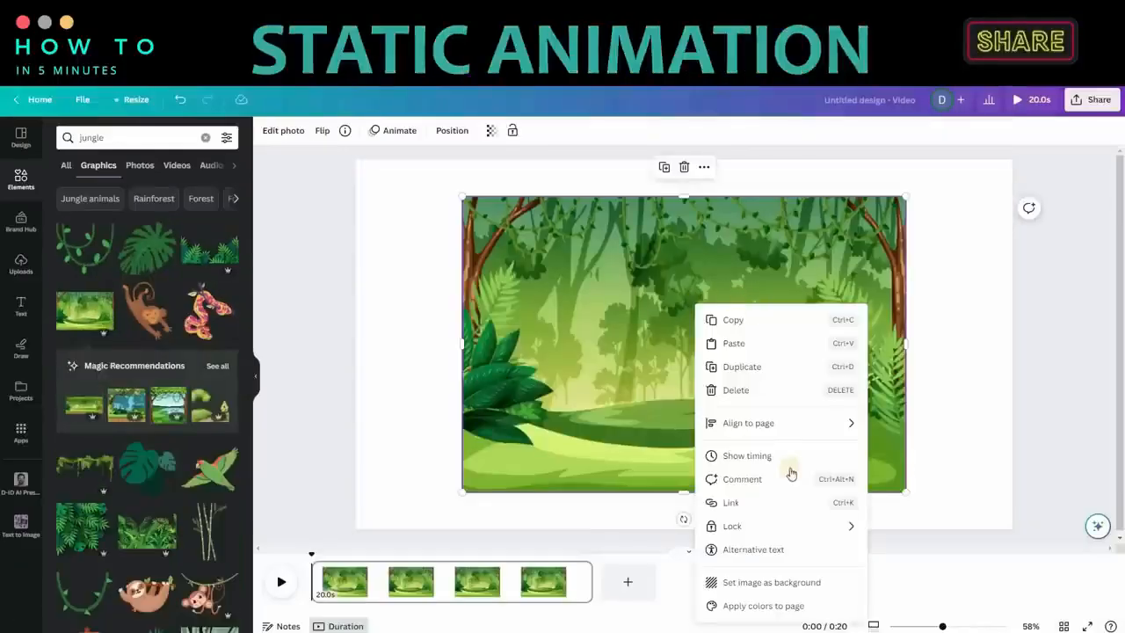
pyautogui.click(786, 584)
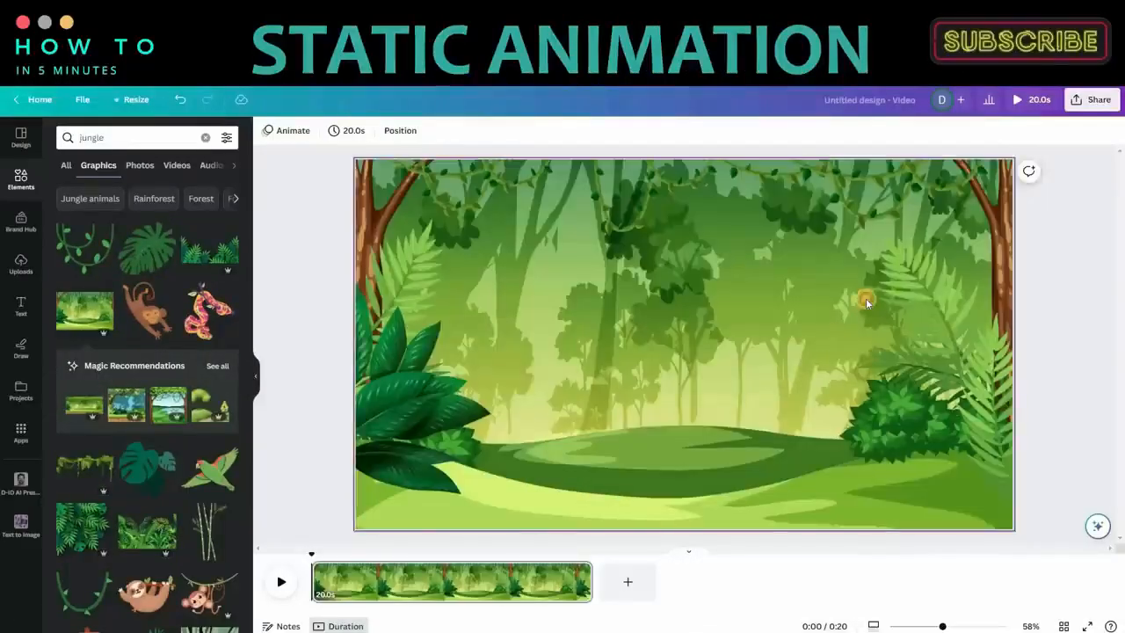
pyautogui.click(866, 298)
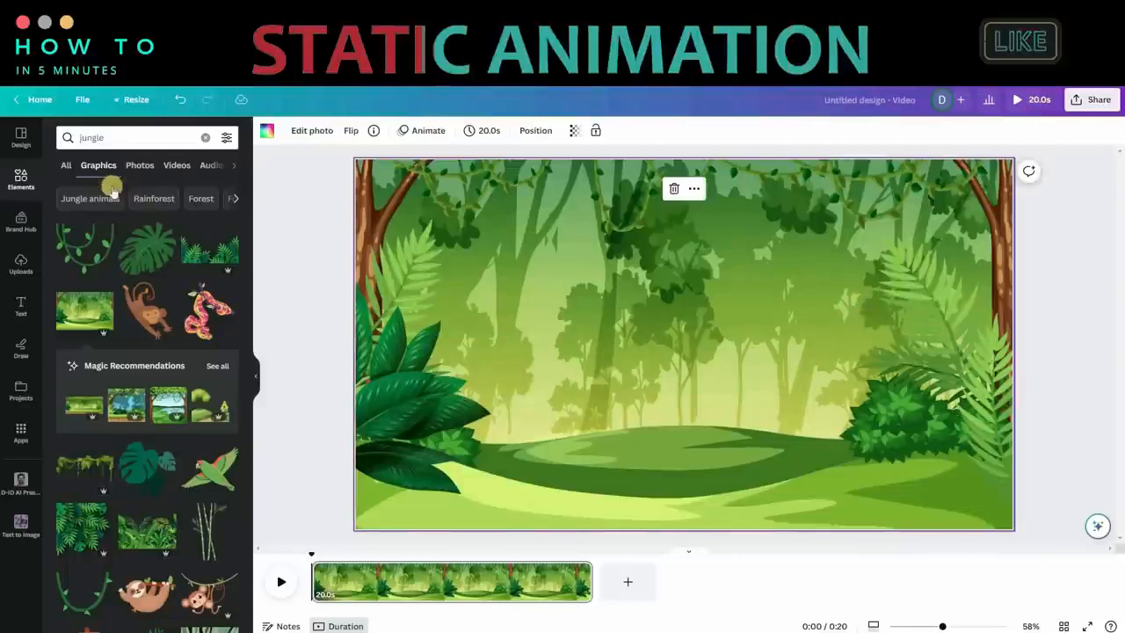
# Step: Find "animated animals" graphics, add the yellow and red bird, and place it at a small size in the scene's lower-left corner
pyautogui.doubleClick(118, 137)
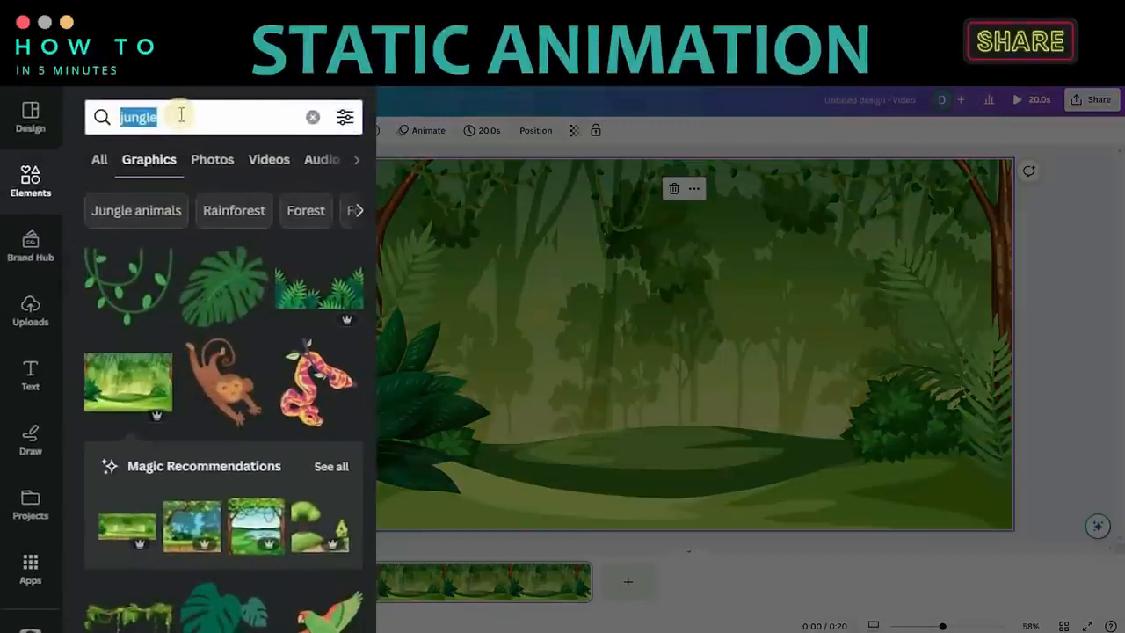
pyautogui.write('animated')
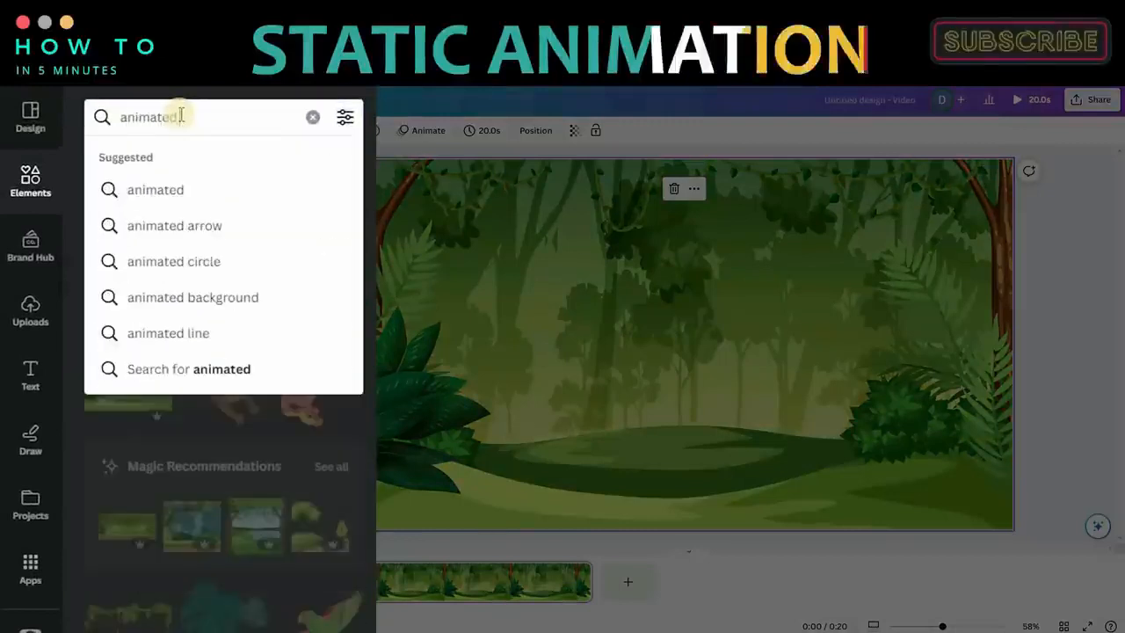
pyautogui.write(' animal')
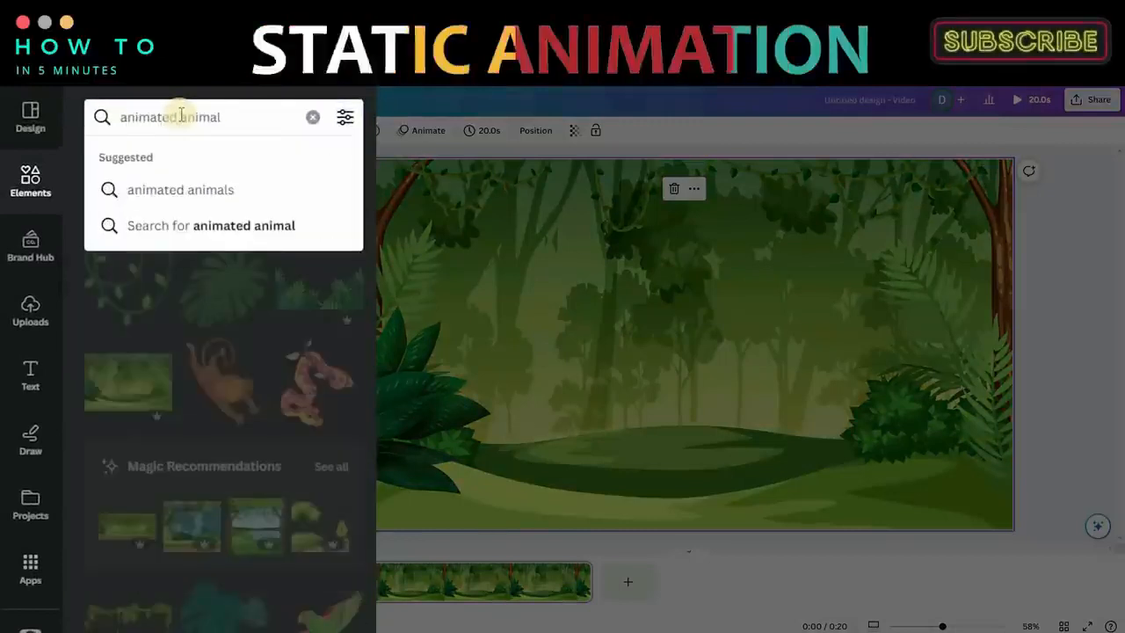
pyautogui.write('s')
pyautogui.press('Return')
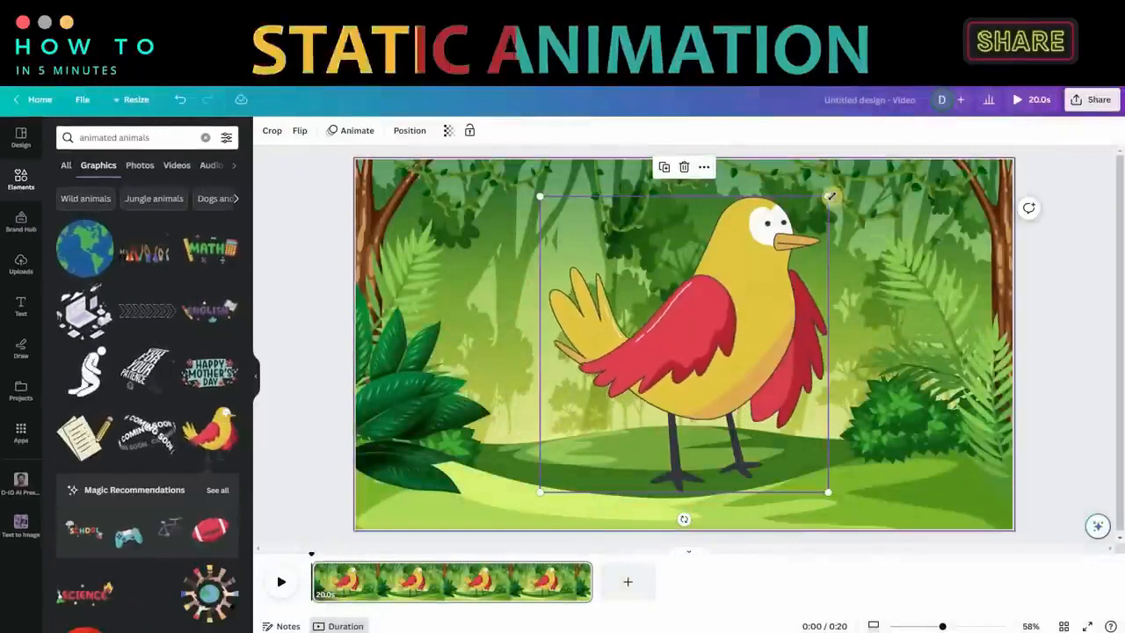
pyautogui.moveTo(745, 314); pyautogui.dragTo(647, 383)
pyautogui.moveTo(617, 423); pyautogui.dragTo(458, 447)
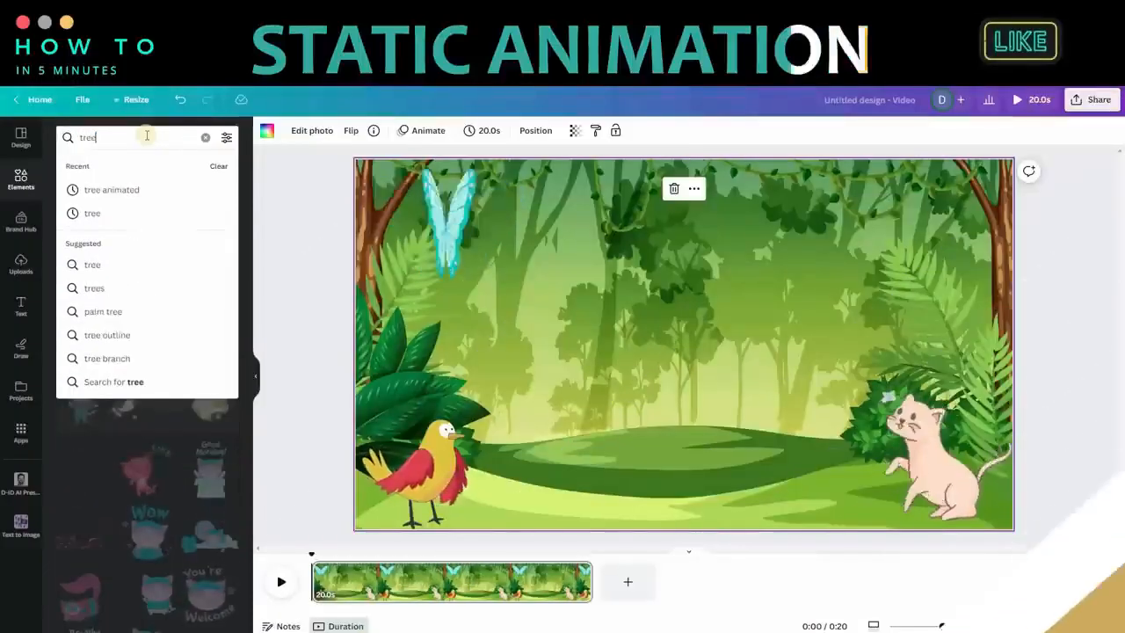
# Step: Search for "tree animated" and place the tree with round light-green leaf clusters on the right side of the jungle scene
pyautogui.click(147, 137)
pyautogui.click(141, 185)
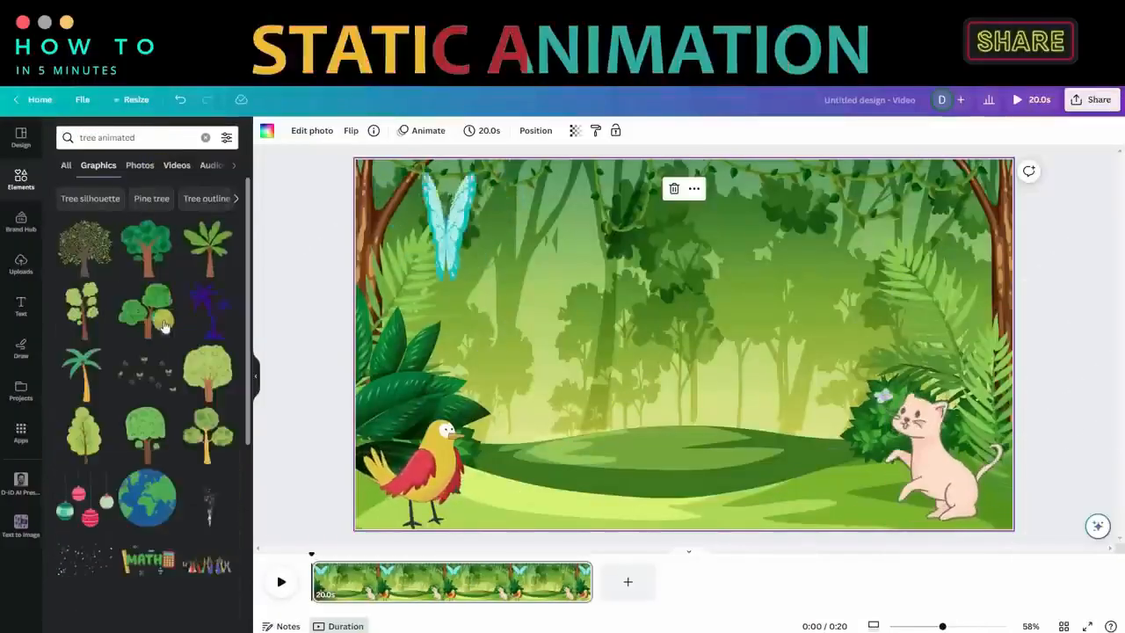
pyautogui.click(87, 327)
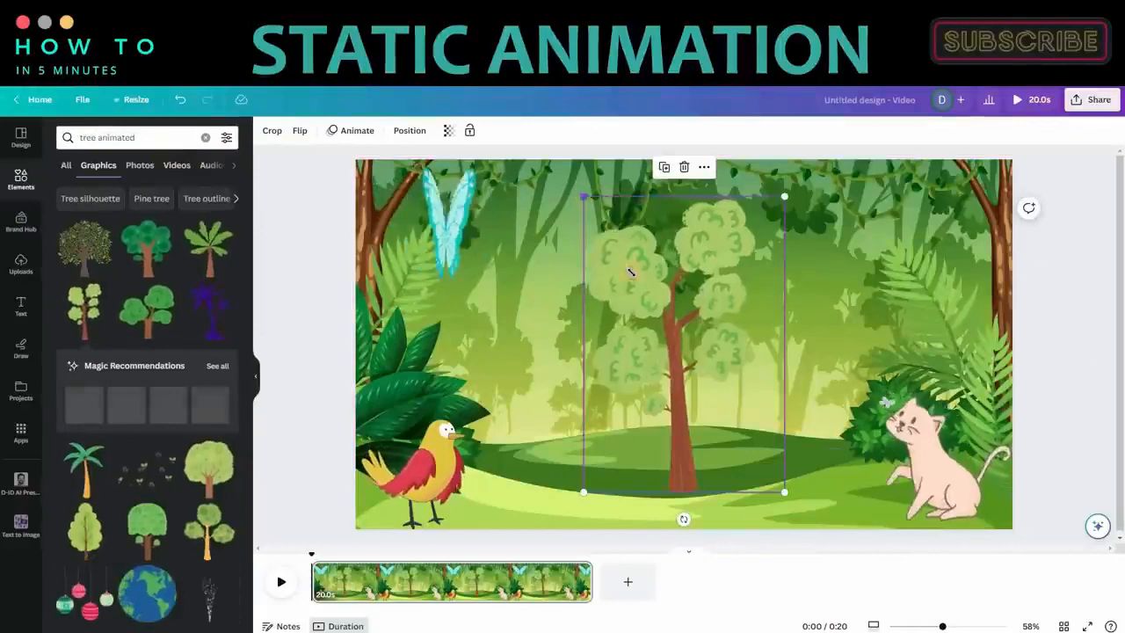
pyautogui.moveTo(712, 450); pyautogui.dragTo(813, 400)
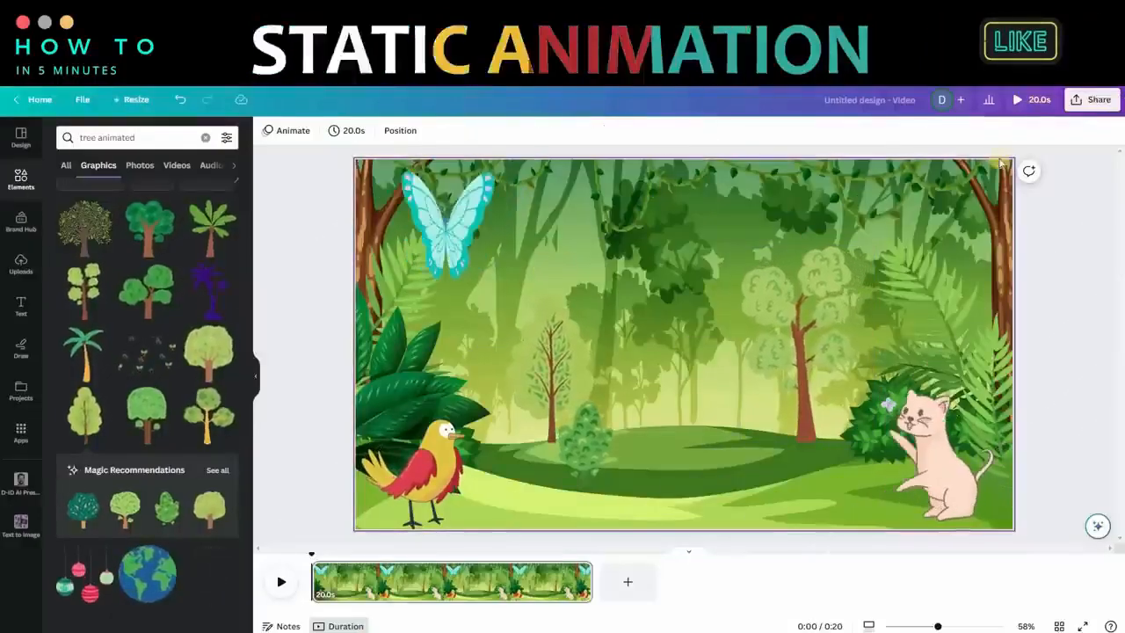
# Step: Download the jungle scene as an MP4 Video at 1080p (HD) quality
pyautogui.click(1088, 99)
pyautogui.click(998, 399)
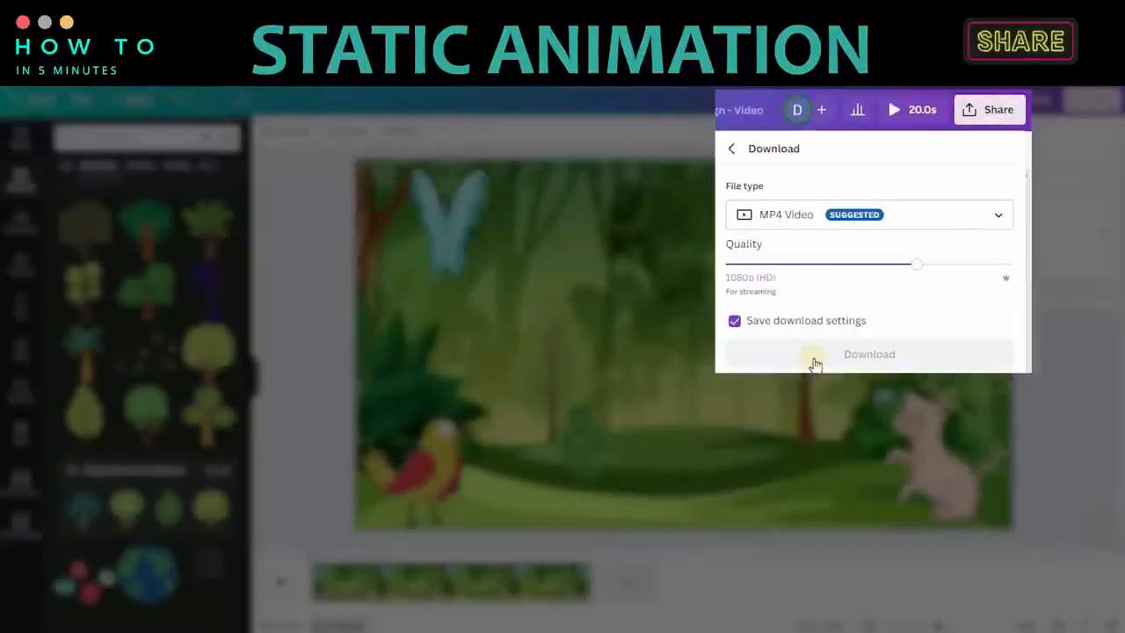
pyautogui.click(834, 360)
pyautogui.moveTo(917, 265)
pyautogui.mouseDown()
pyautogui.moveTo(856, 268)
pyautogui.moveTo(986, 269)
pyautogui.moveTo(933, 268)
pyautogui.mouseUp()
pyautogui.click(898, 356)
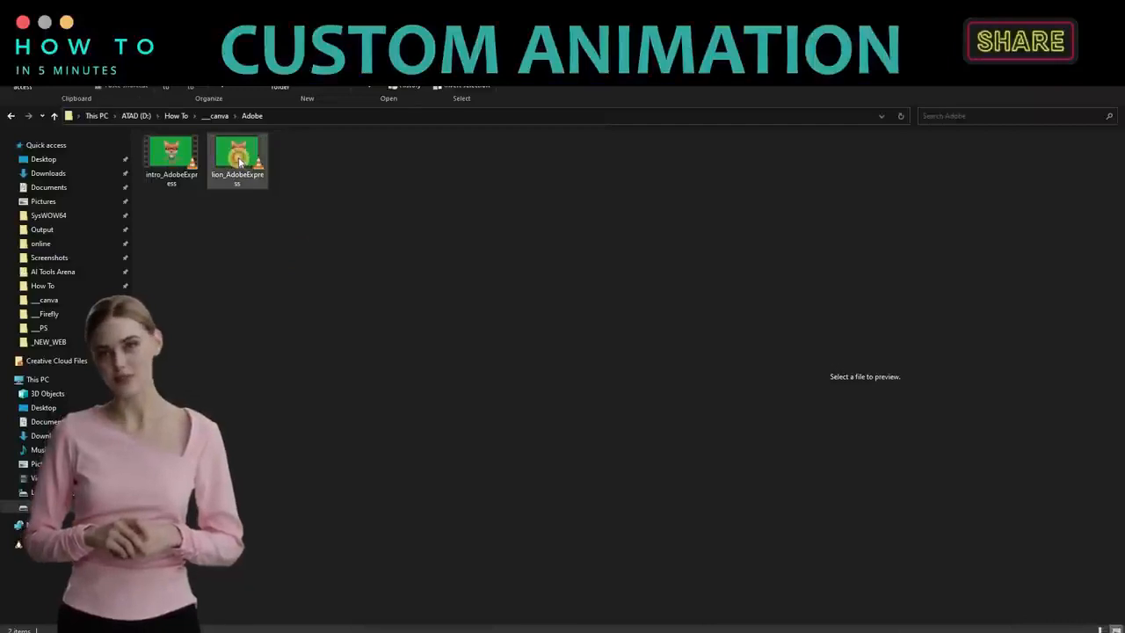
# Step: Check the lion_AdobeExpress clip and set the new blank video page's timing to 19 seconds
pyautogui.click(237, 159)
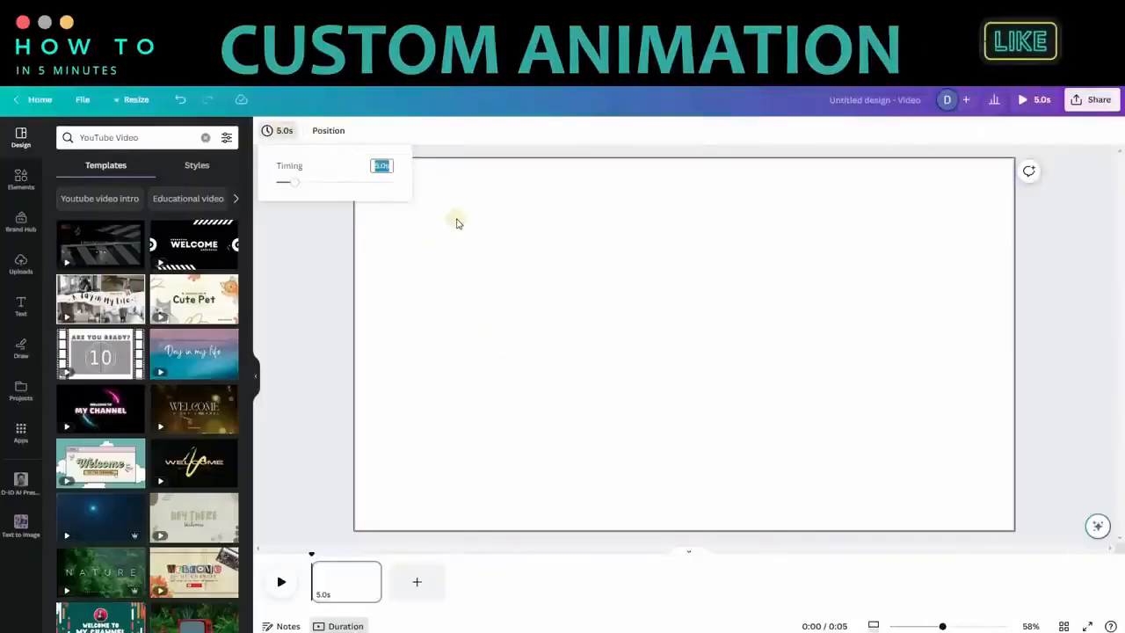
pyautogui.write('9')
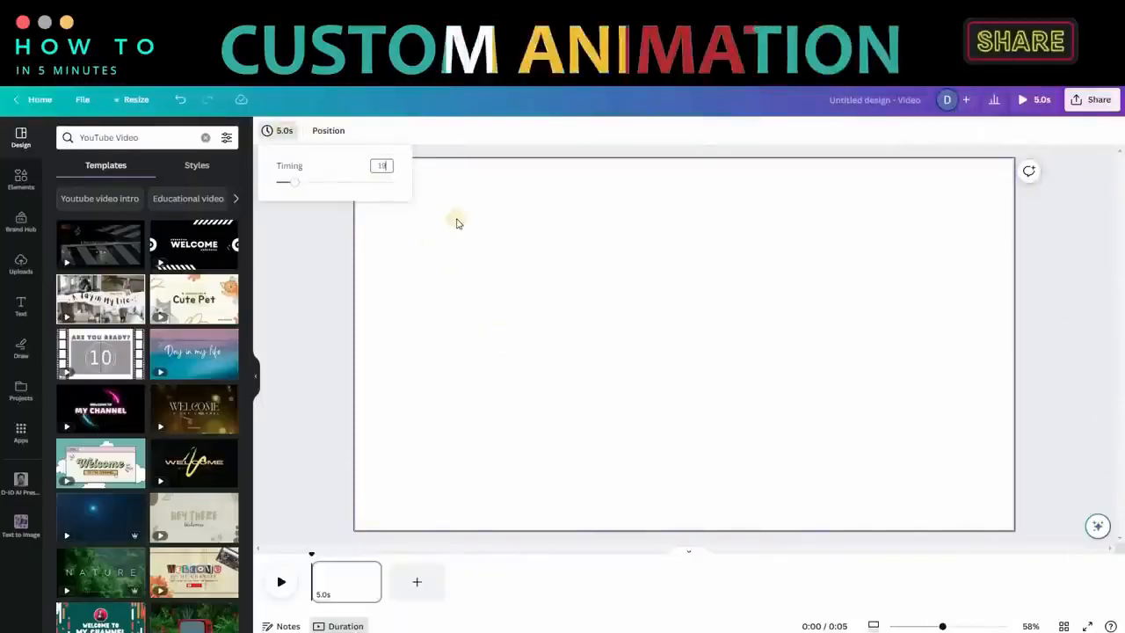
pyautogui.press('Return')
pyautogui.click(466, 257)
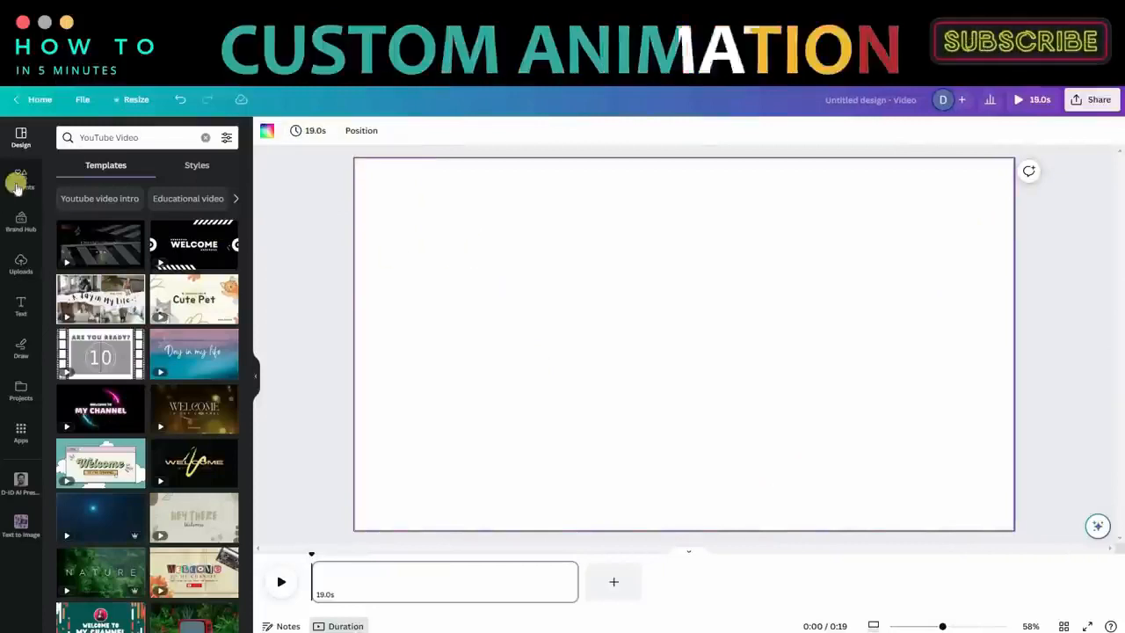
# Step: Search the graphics for "field", add the green hills with clouds image, and set it as the page background
pyautogui.click(91, 135)
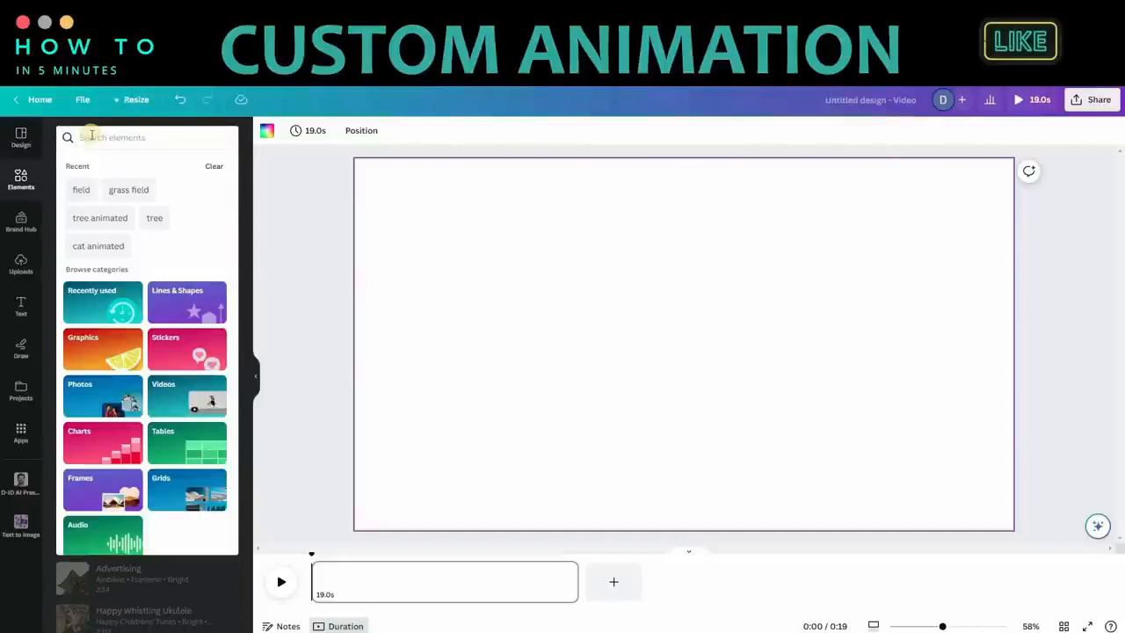
pyautogui.write('field')
pyautogui.press('Return')
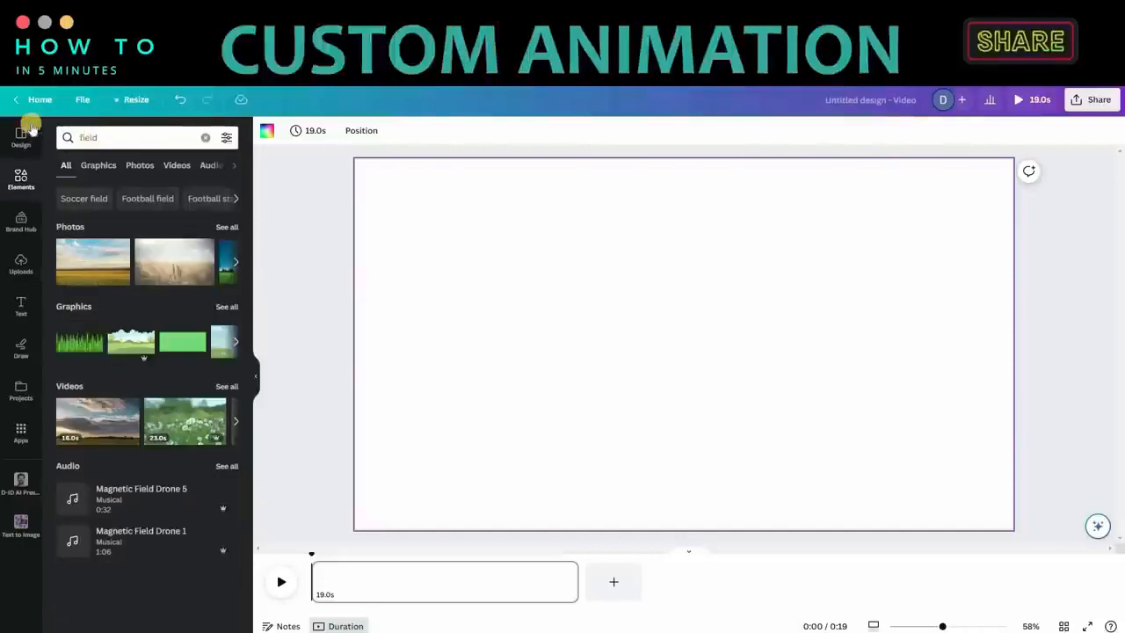
pyautogui.click(106, 166)
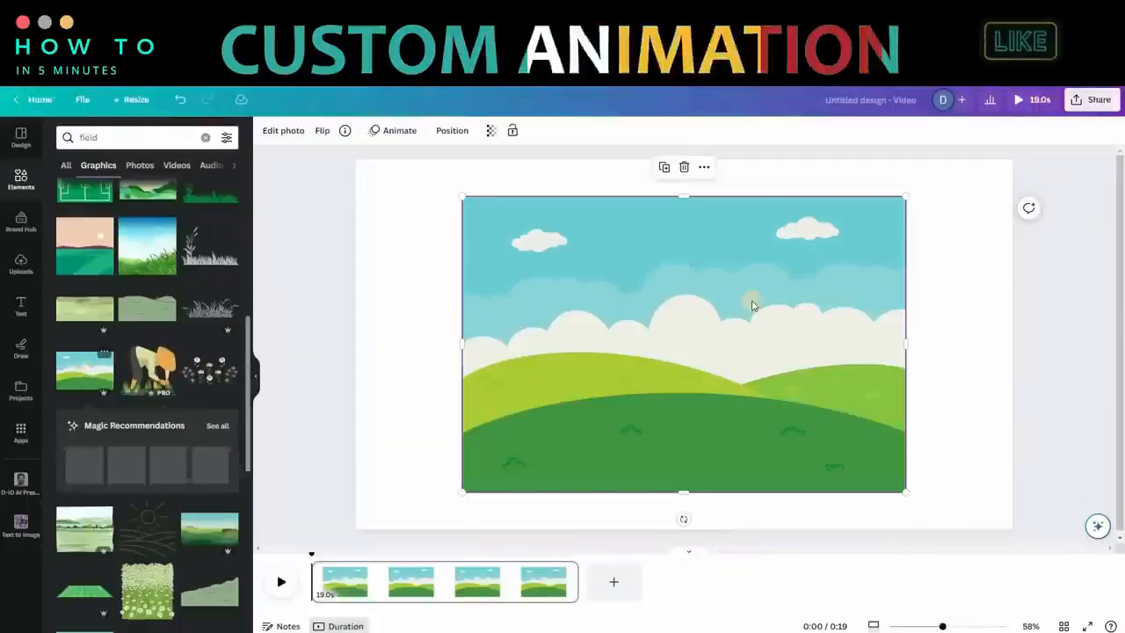
pyautogui.rightClick(752, 302)
pyautogui.click(774, 579)
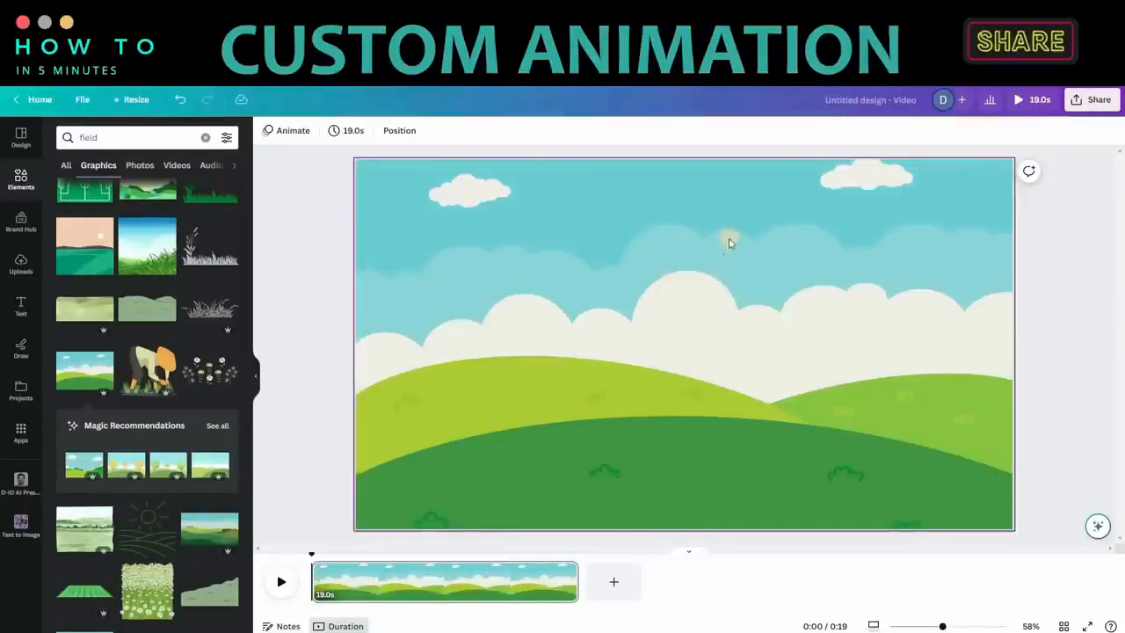
# Step: Search the elements for "tree animated" and add animated trees, a bush and a smiling sun to the field scene
pyautogui.click(141, 139)
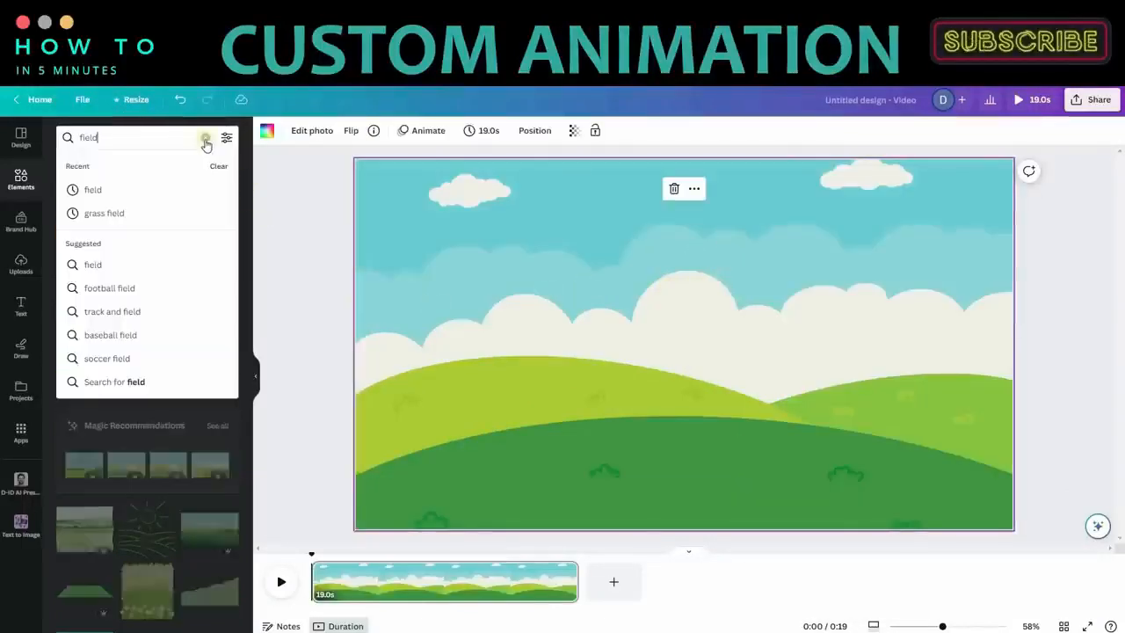
pyautogui.hotkey('ctrl', 'a')
pyautogui.press('BackSpace')
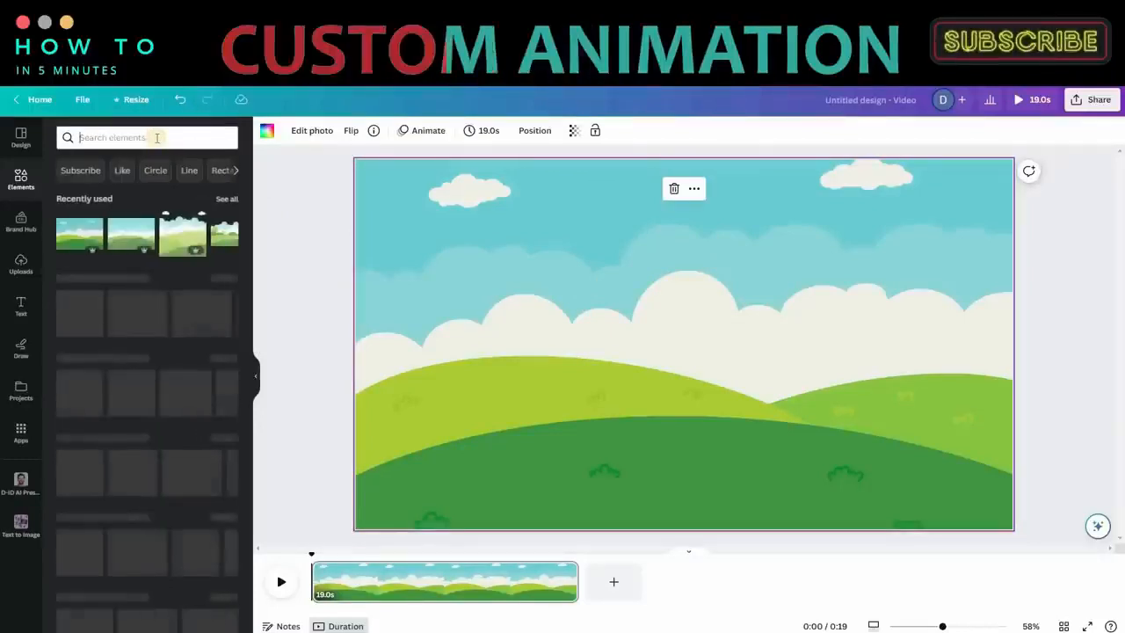
pyautogui.write('tree')
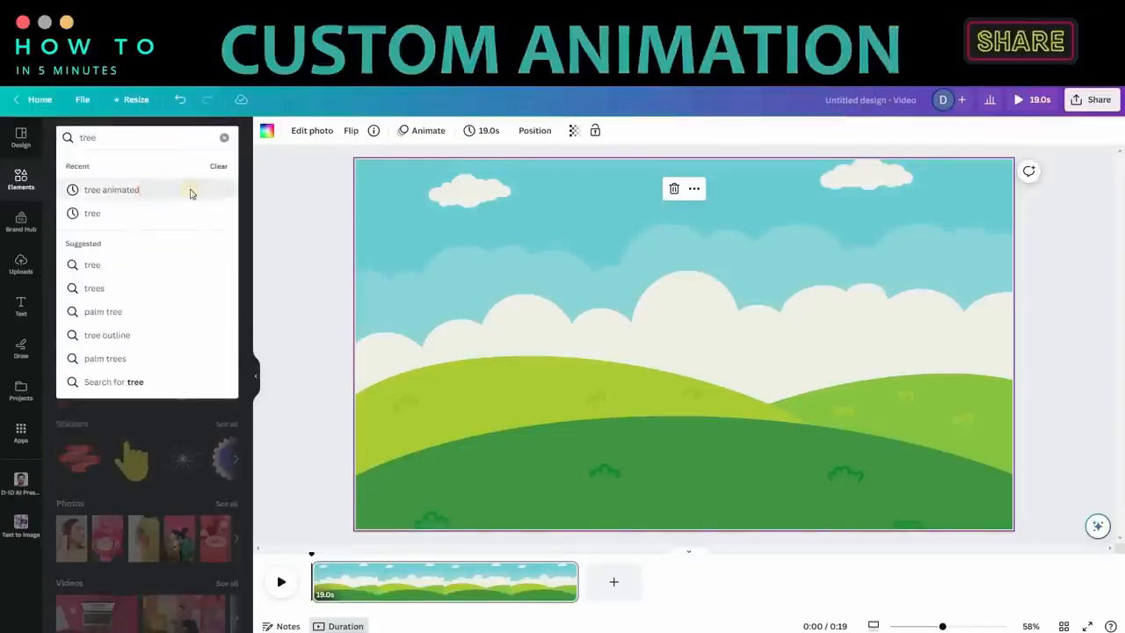
pyautogui.click(192, 193)
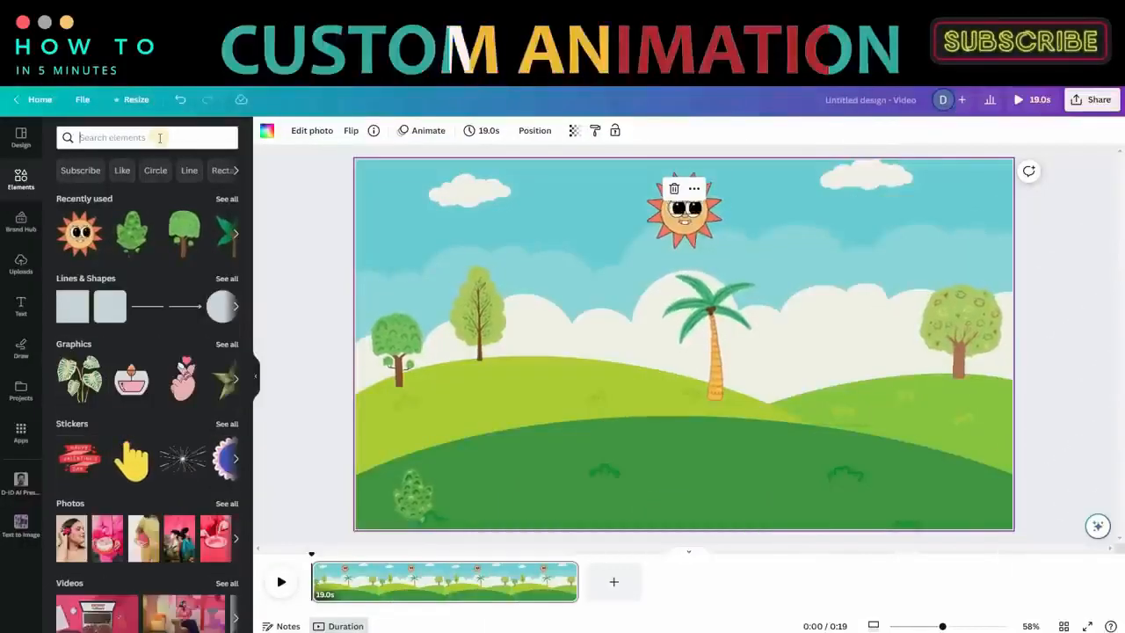
# Step: Search the graphics for "lion" and place the orange cartoon lion, scaled down, at the left edge of the hills
pyautogui.click(159, 138)
pyautogui.write('lion')
pyautogui.press('Return')
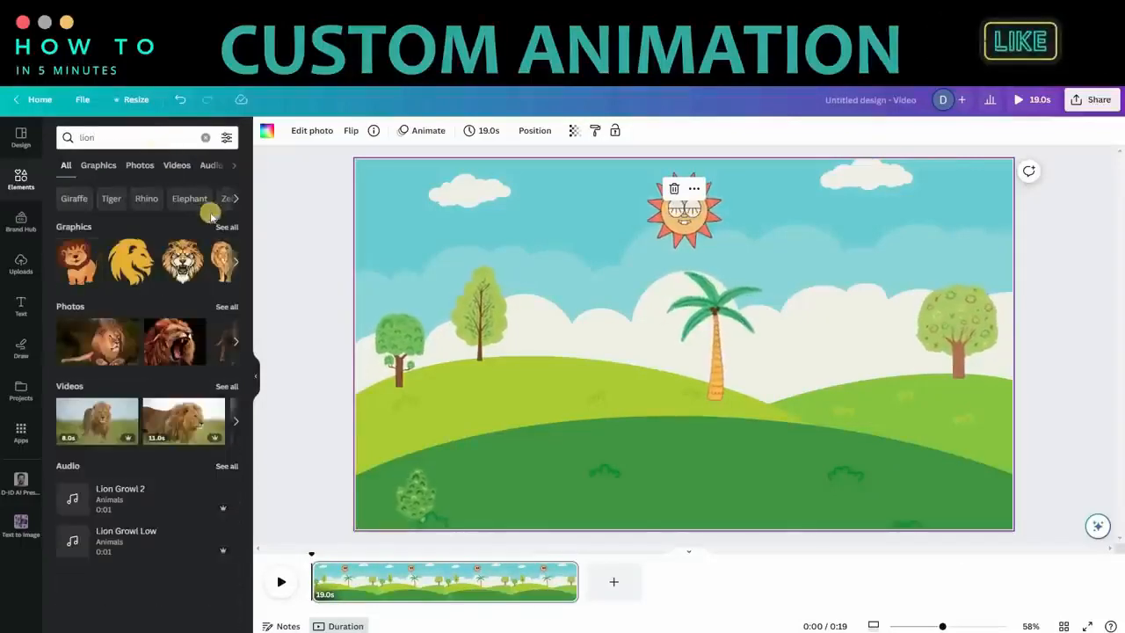
pyautogui.click(218, 225)
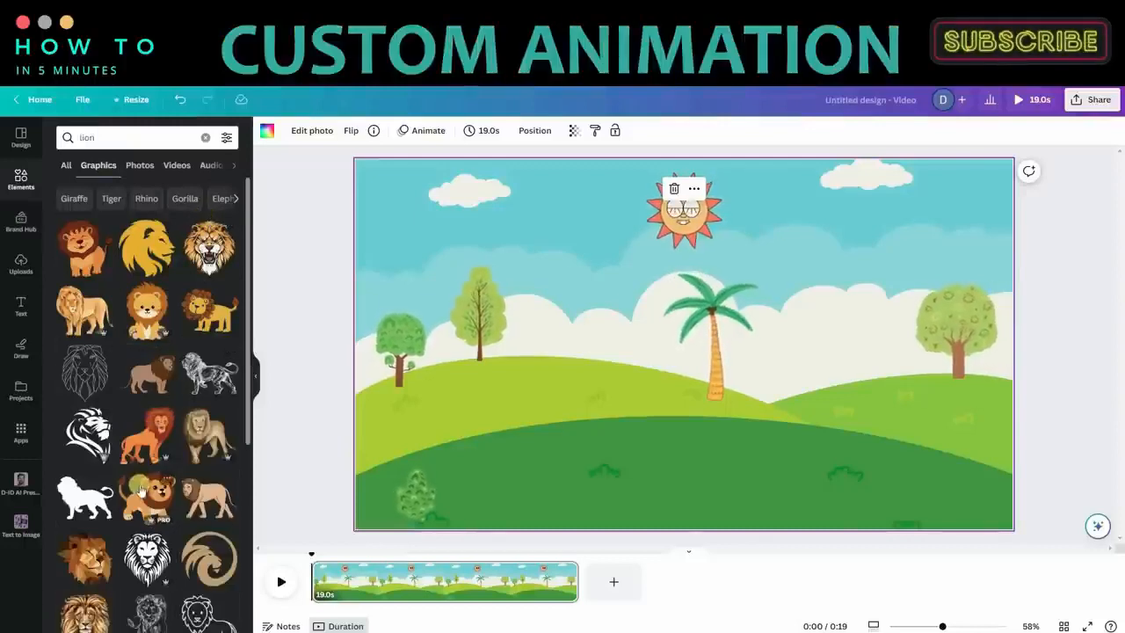
pyautogui.moveTo(604, 270); pyautogui.dragTo(709, 366)
pyautogui.moveTo(737, 393); pyautogui.dragTo(387, 454)
# Step: Change the layer order of the small bush beside the lion in the scene's lower-left corner
pyautogui.rightClick(416, 497)
pyautogui.moveTo(499, 495)
pyautogui.click(616, 516)
# Step: Create a custom animation for the lion, drawing a hopping path from the left edge across the hill to below the palm tree
pyautogui.click(392, 450)
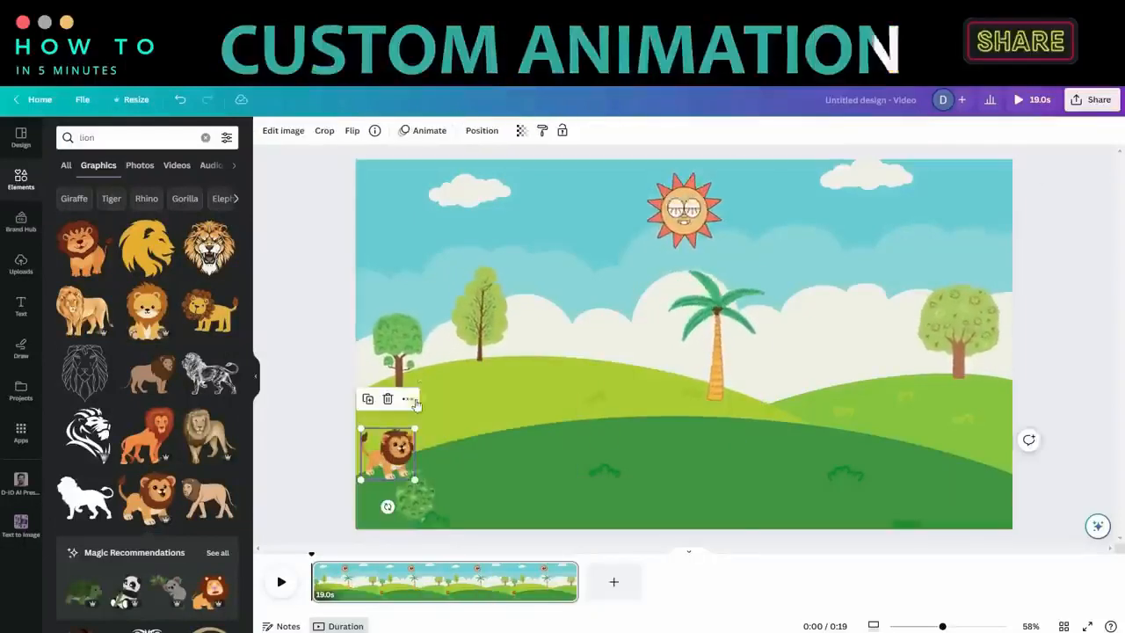
pyautogui.click(429, 130)
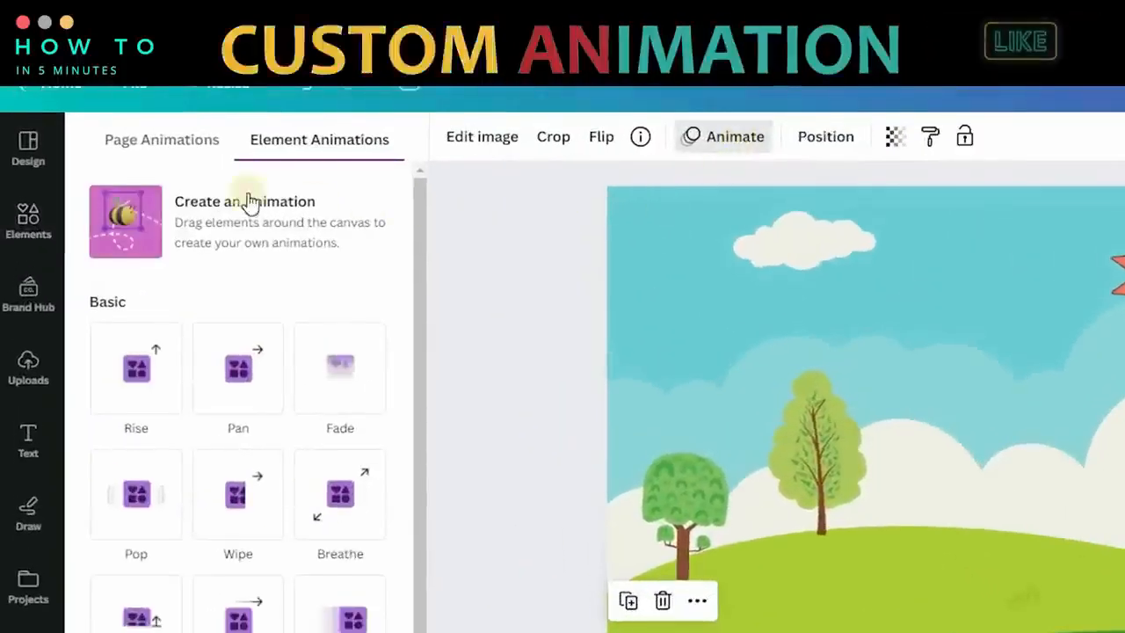
pyautogui.click(136, 211)
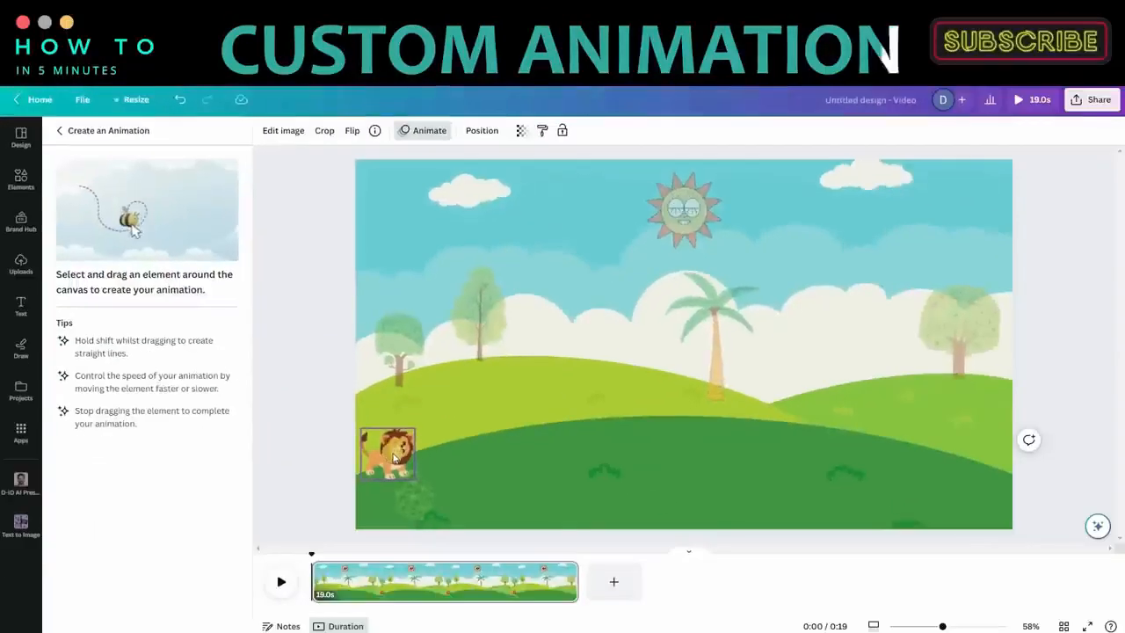
pyautogui.moveTo(401, 450)
pyautogui.mouseDown()
pyautogui.moveTo(465, 449)
pyautogui.moveTo(484, 428)
pyautogui.moveTo(532, 429)
pyautogui.mouseUp()
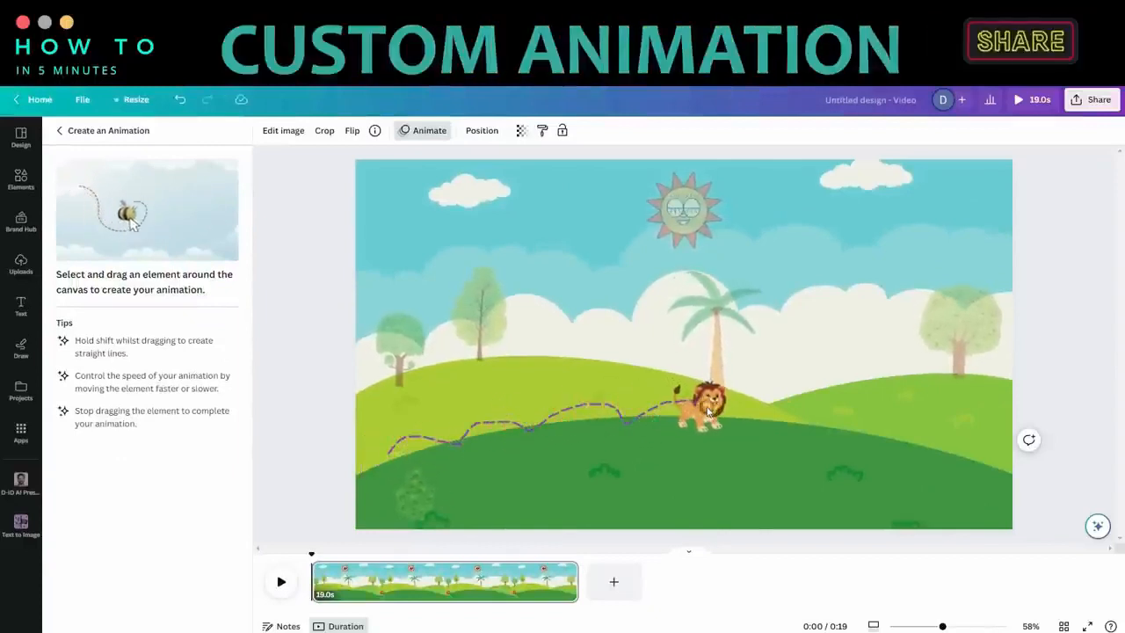
pyautogui.moveTo(731, 429); pyautogui.dragTo(731, 429)
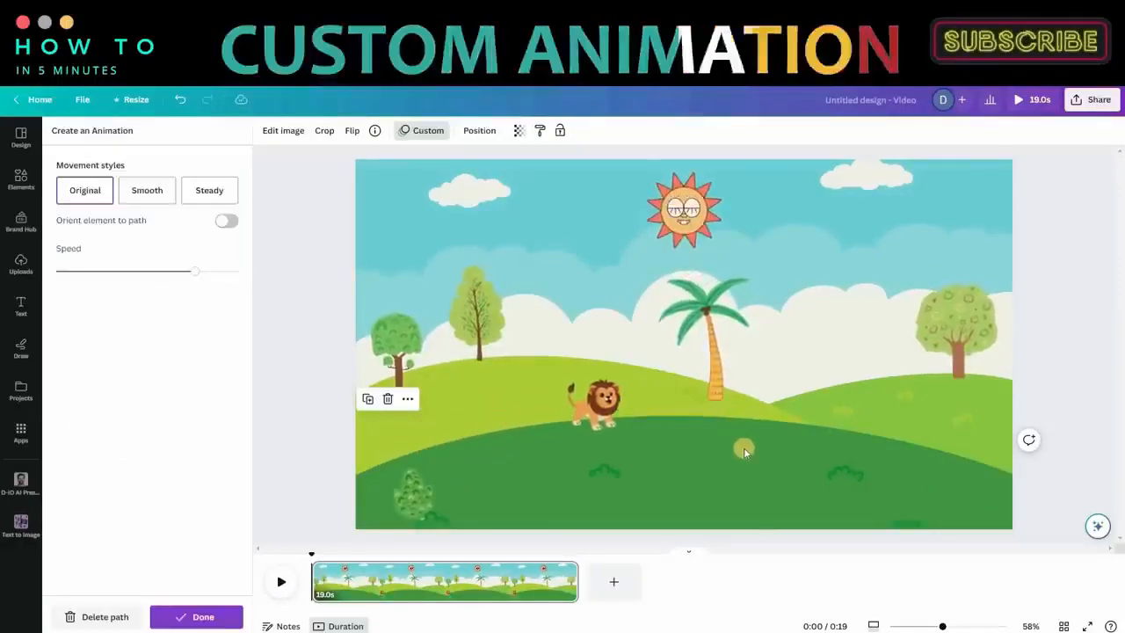
pyautogui.click(744, 448)
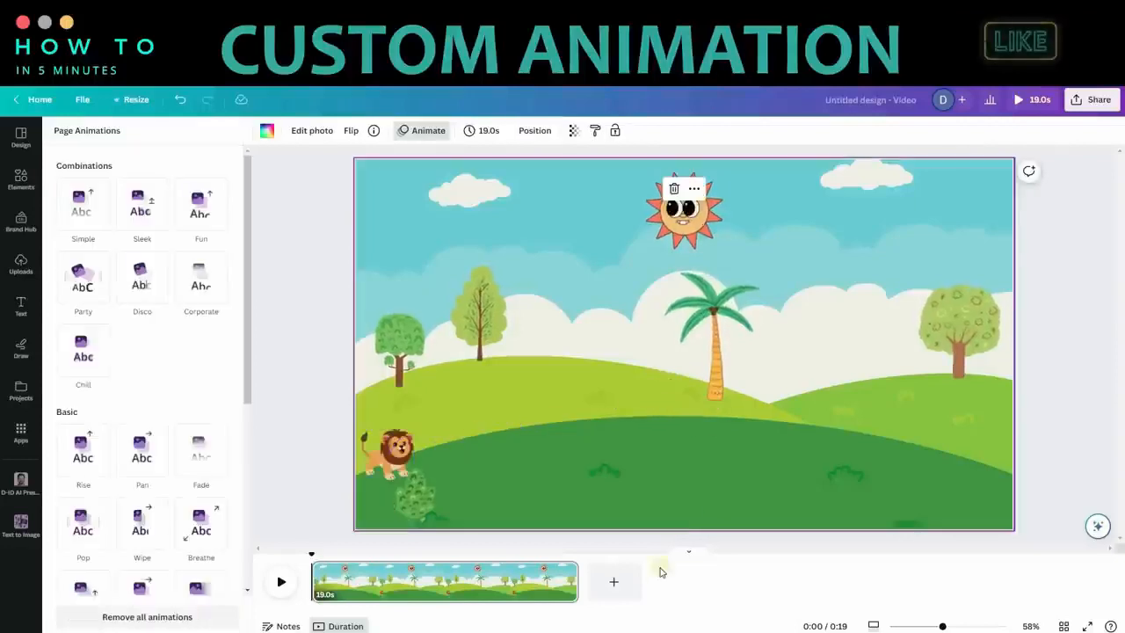
# Step: Add a second page and set the 11-second "lion roar" video of a lion standing in green grass as its background
pyautogui.click(618, 584)
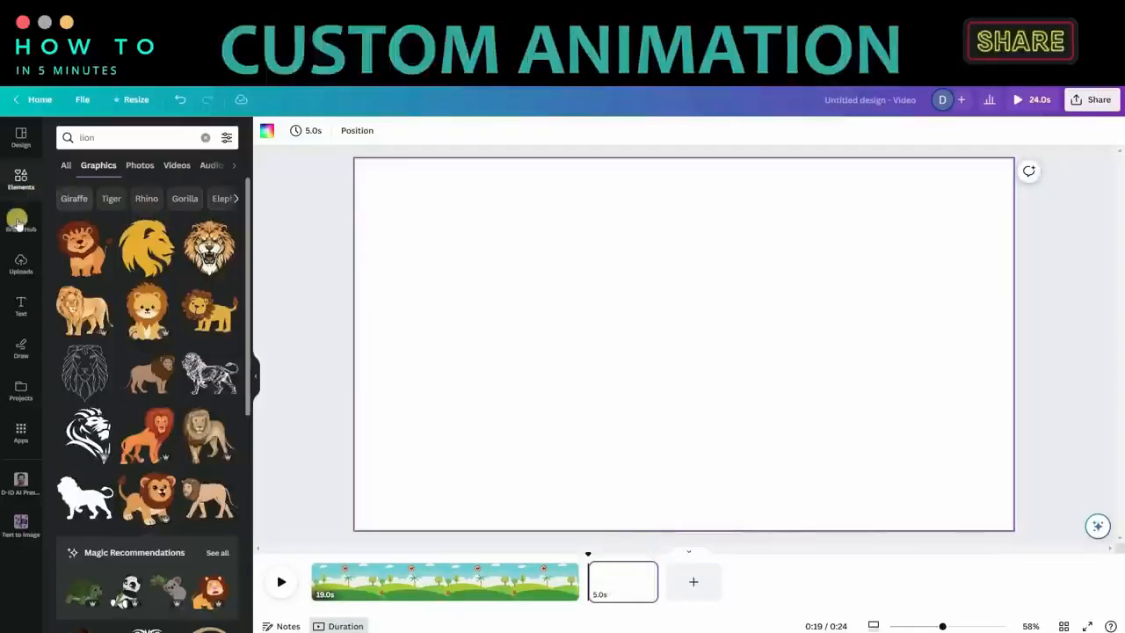
pyautogui.click(176, 164)
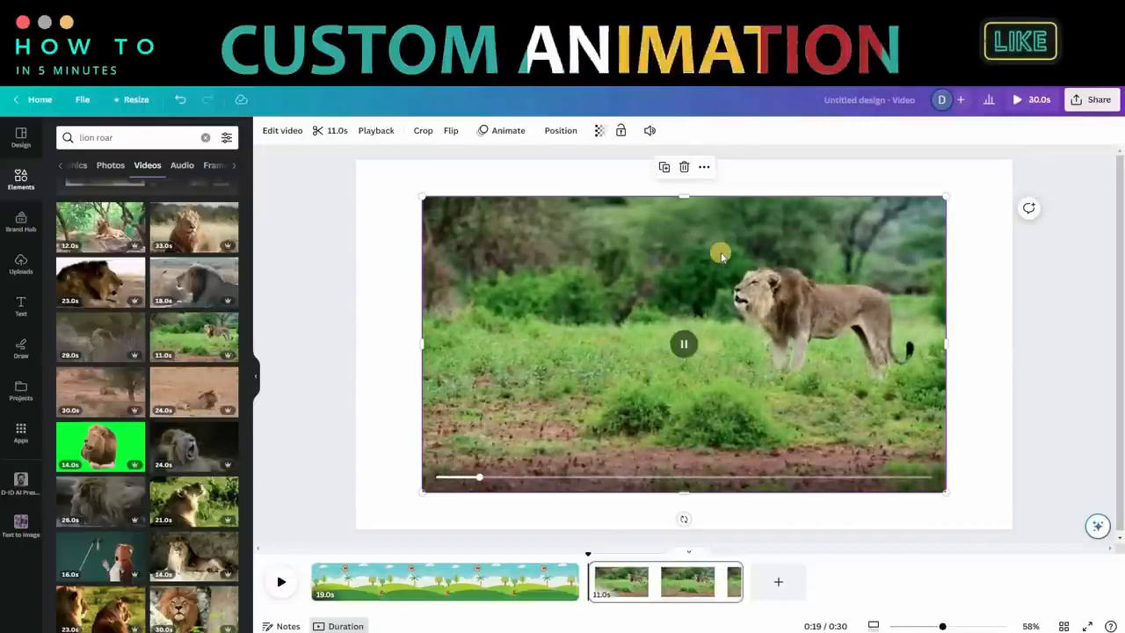
pyautogui.rightClick(722, 246)
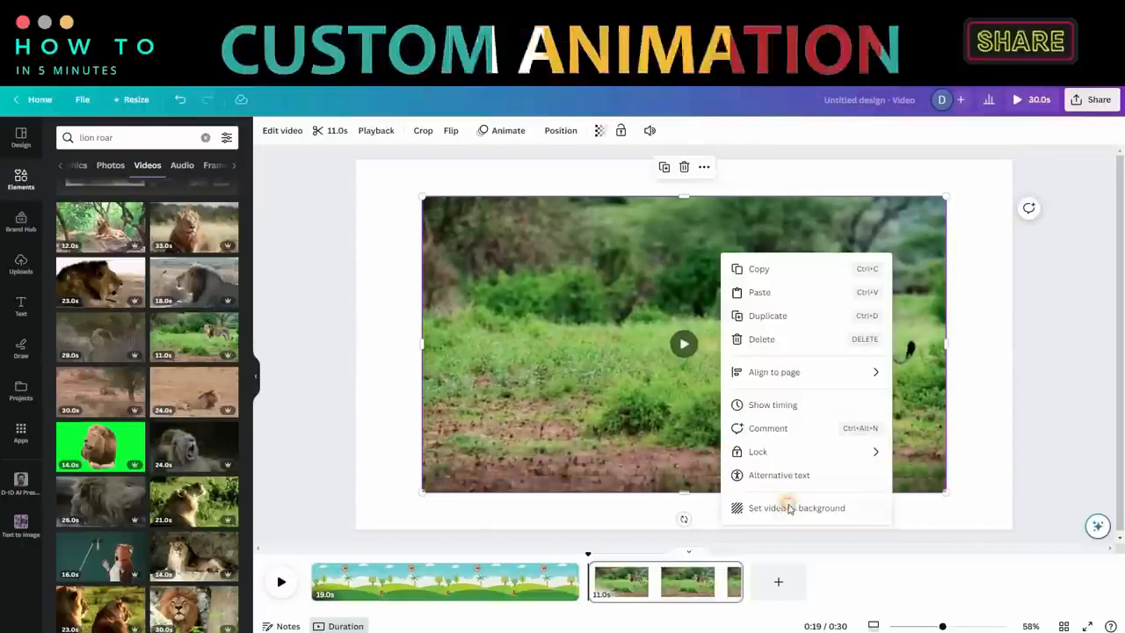
pyautogui.click(786, 492)
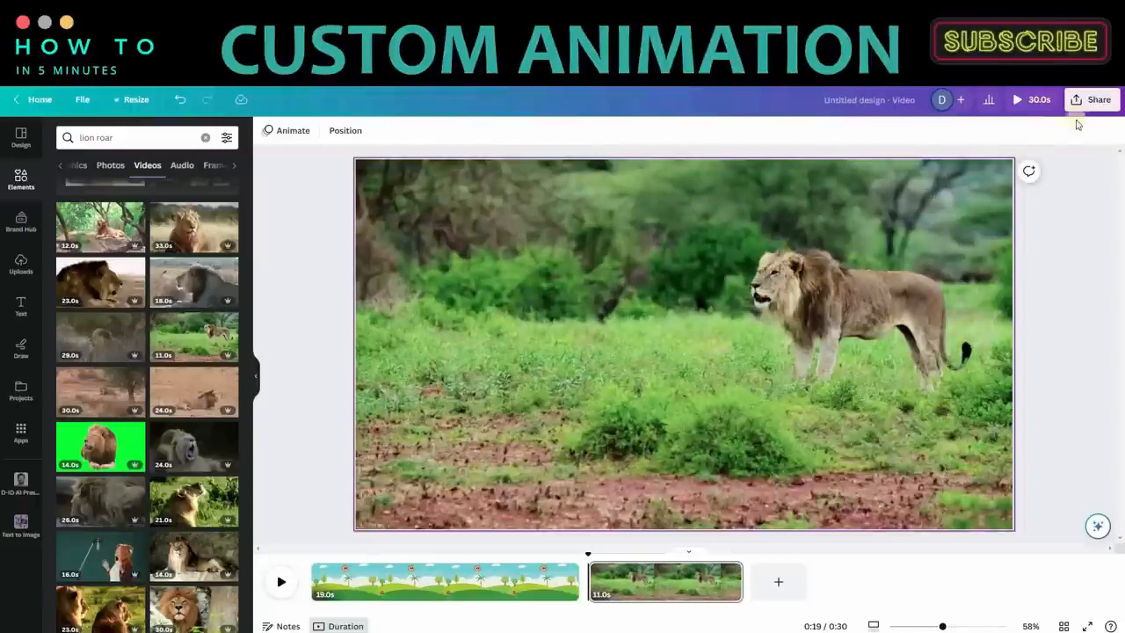
# Step: Download both pages of the lion design as an MP4 Video at 1080p (HD) quality
pyautogui.click(1091, 100)
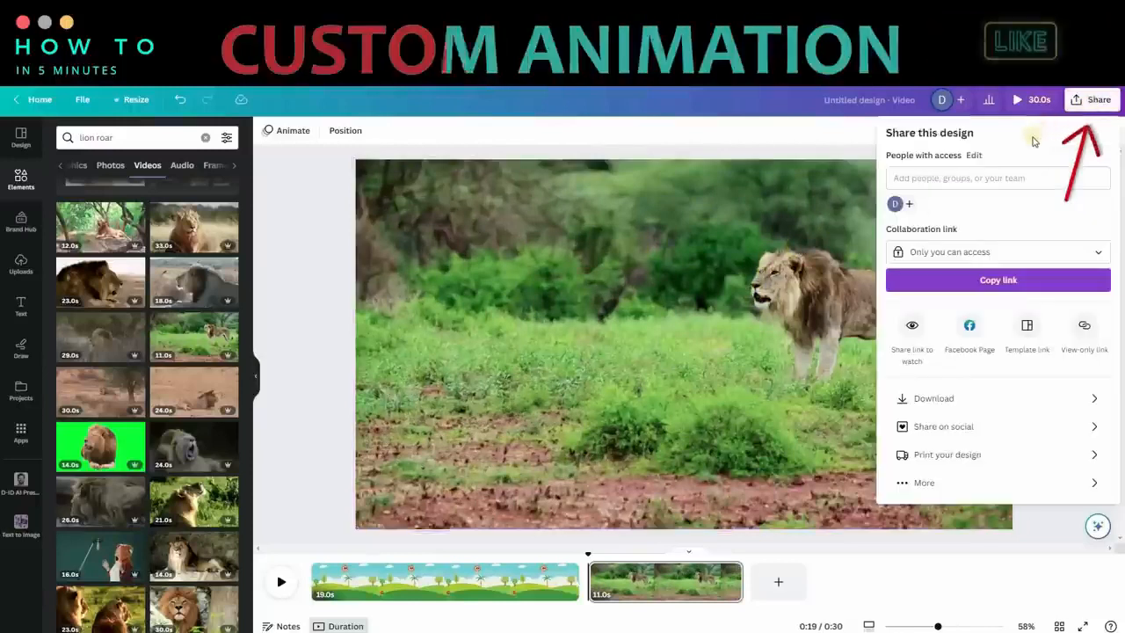
pyautogui.click(1007, 398)
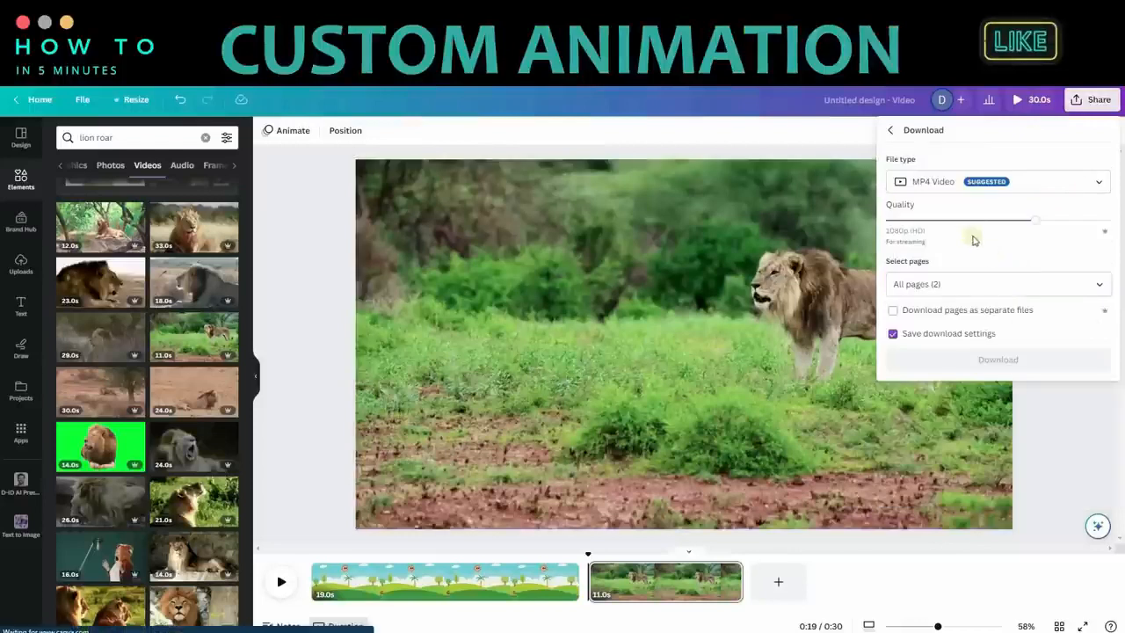